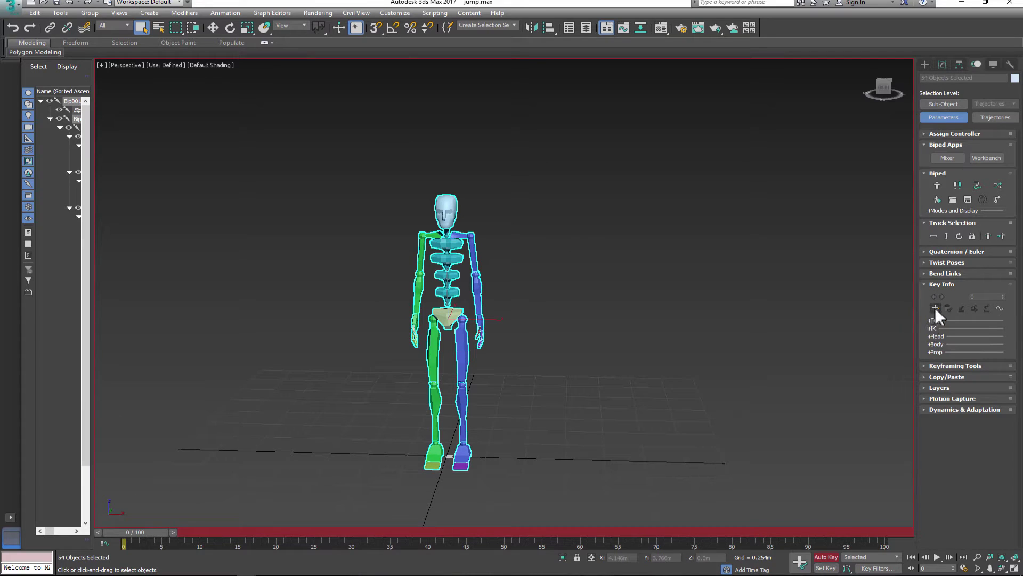
Key the whole biped at frame 0 and rotate both feet so the toes point slightly outward.
left_click(935, 307)
middle_click_drag(225, 476, 233, 466)
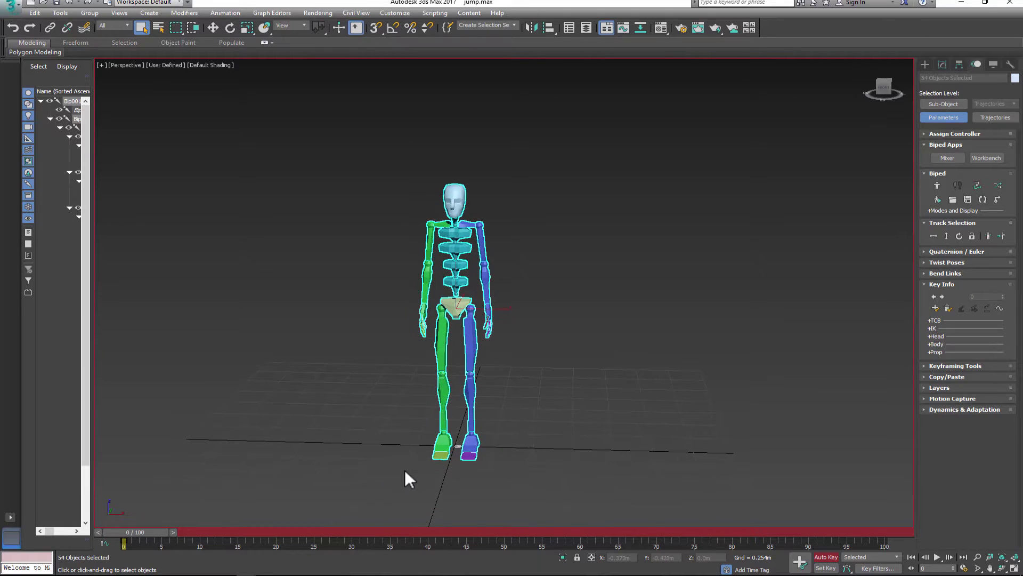
left_click(442, 446)
key("e")
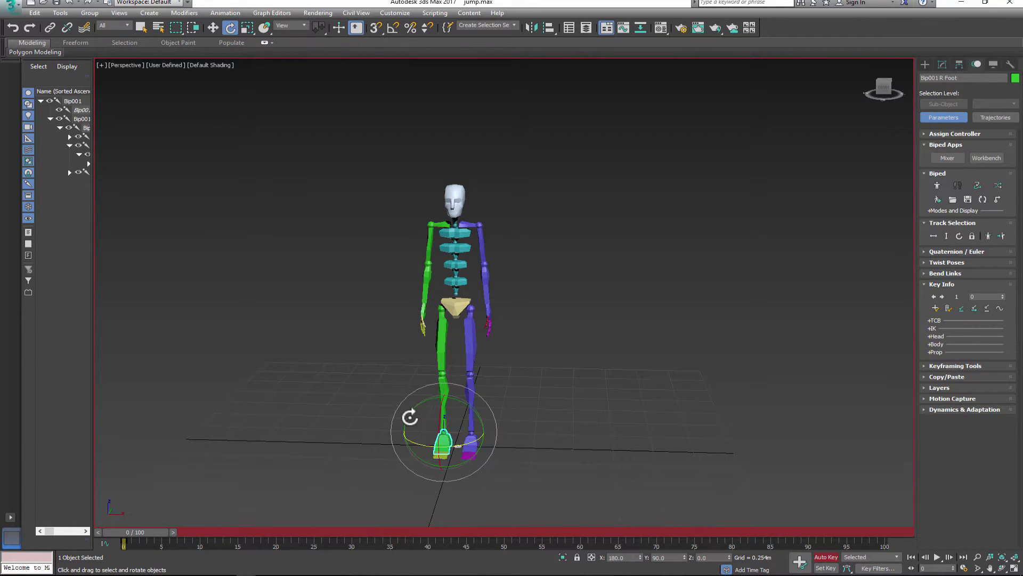
left_click(470, 445)
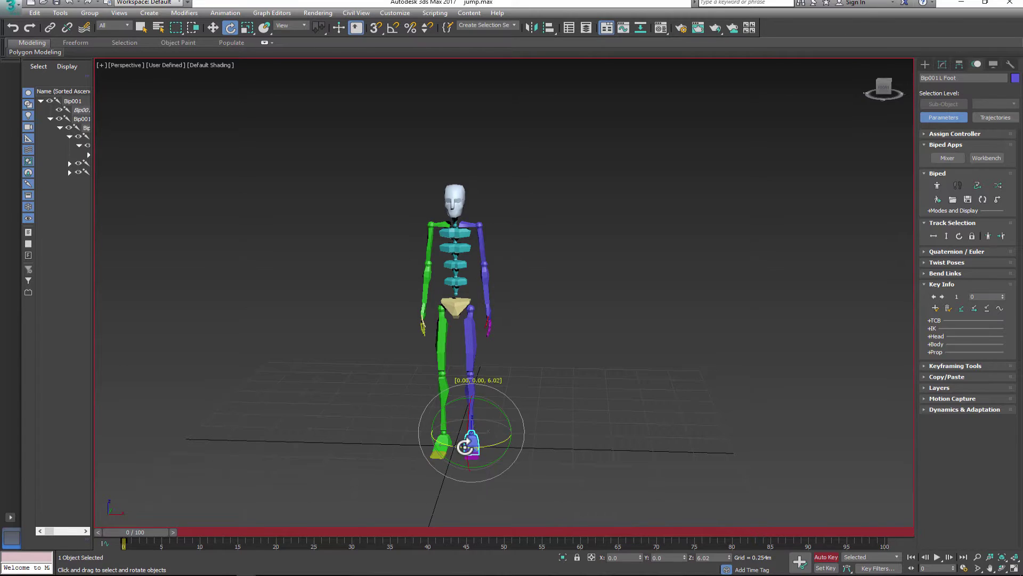
middle_click_drag(469, 441, 476, 462)
Raise both hands together by about 0.017 m at frame 0 to bend the elbows slightly.
left_click(431, 333)
left_click(494, 336, "ctrl")
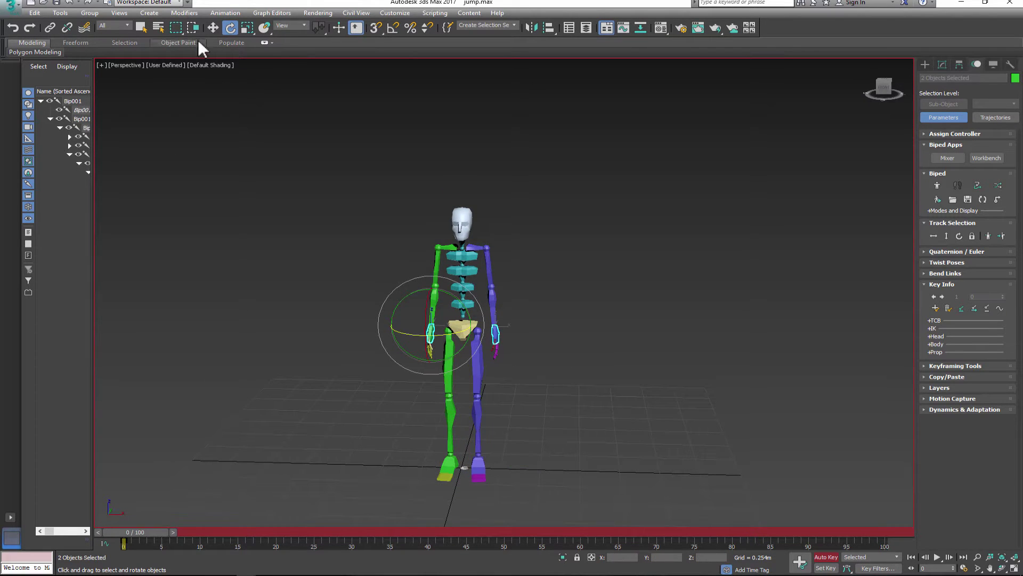
left_click(213, 28)
middle_click_drag(406, 232, 448, 246, "alt")
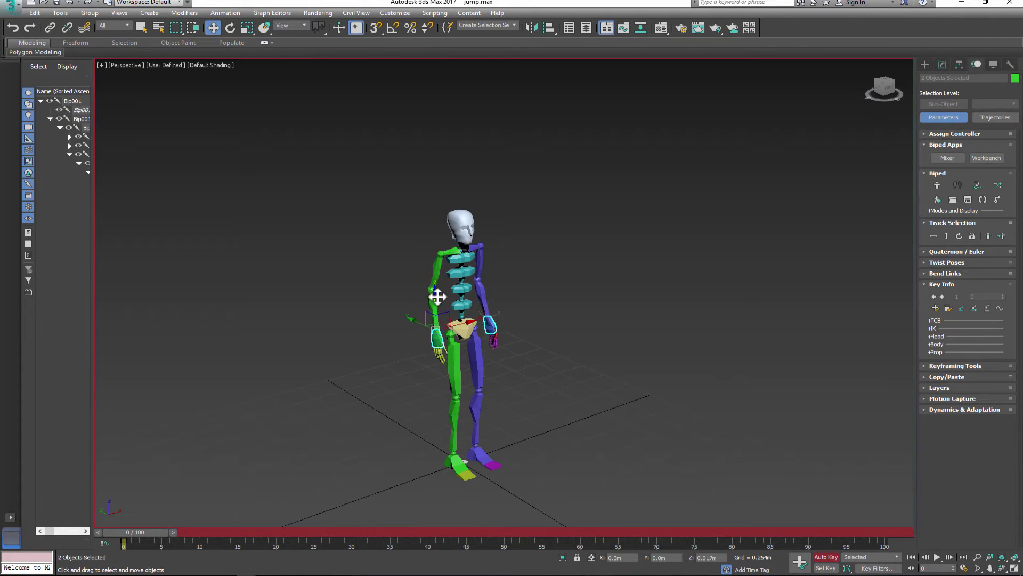
left_click(522, 319)
middle_click_drag(523, 319, 430, 465, "alt")
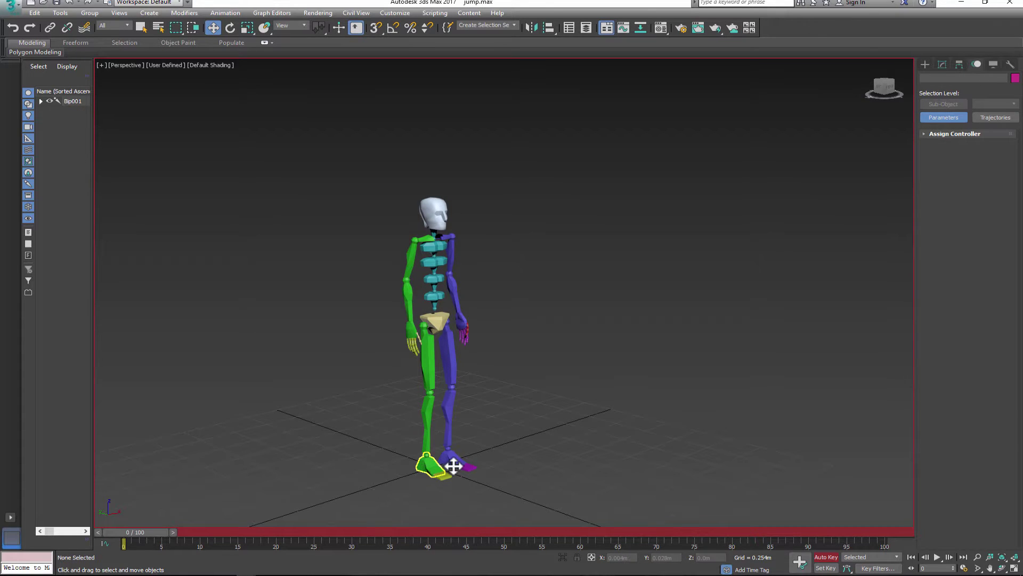
Set a key on the biped's center of mass at frame 0.
left_click(454, 465)
left_click(452, 462, "ctrl")
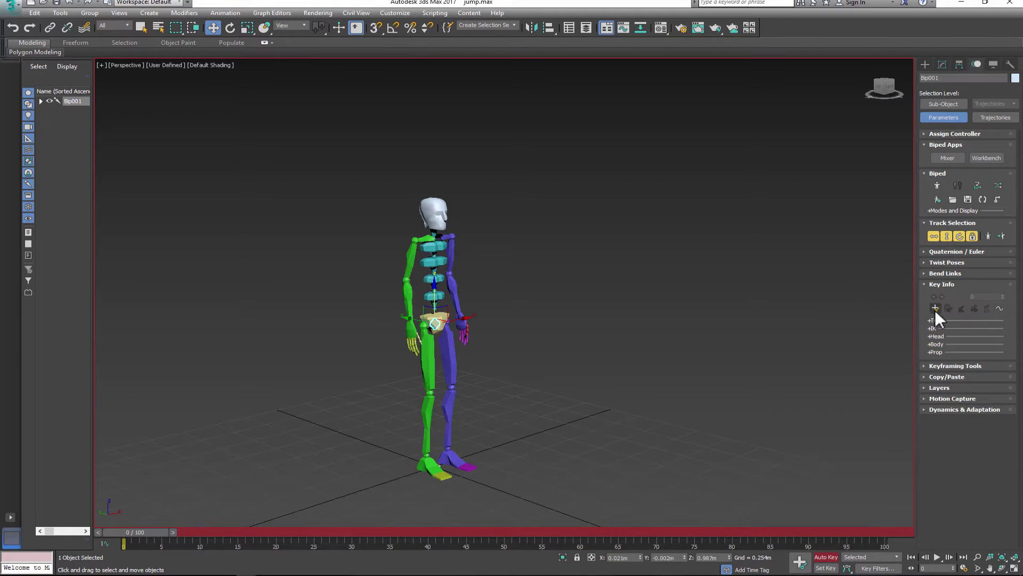
left_click(935, 308)
At frame 5, lower the biped's center of mass to a height of about 0.42 m for a deep crouch.
left_click_drag(142, 532, 177, 531)
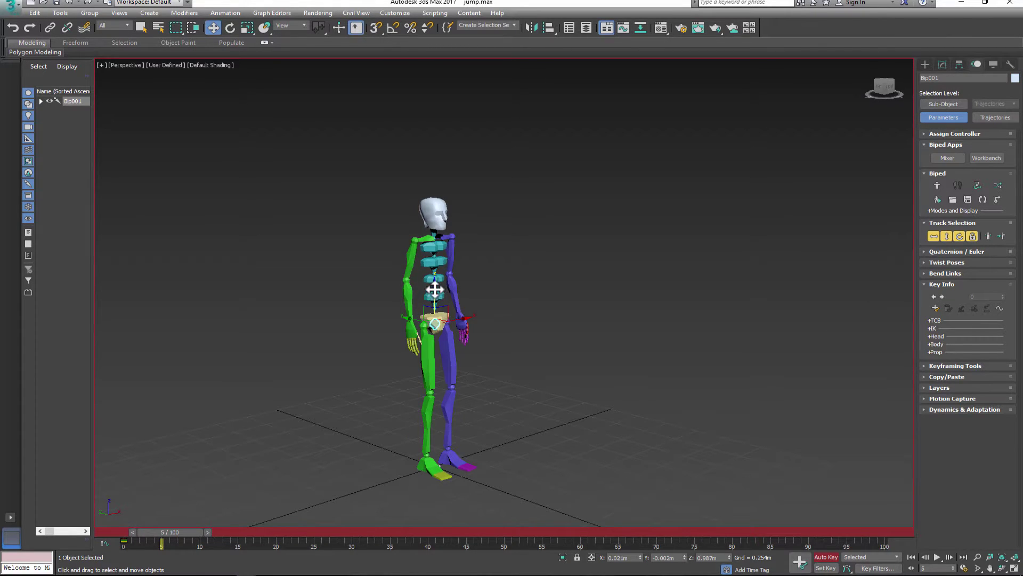
left_click_drag(433, 290, 441, 345)
middle_click_drag(520, 391, 565, 395, "alt")
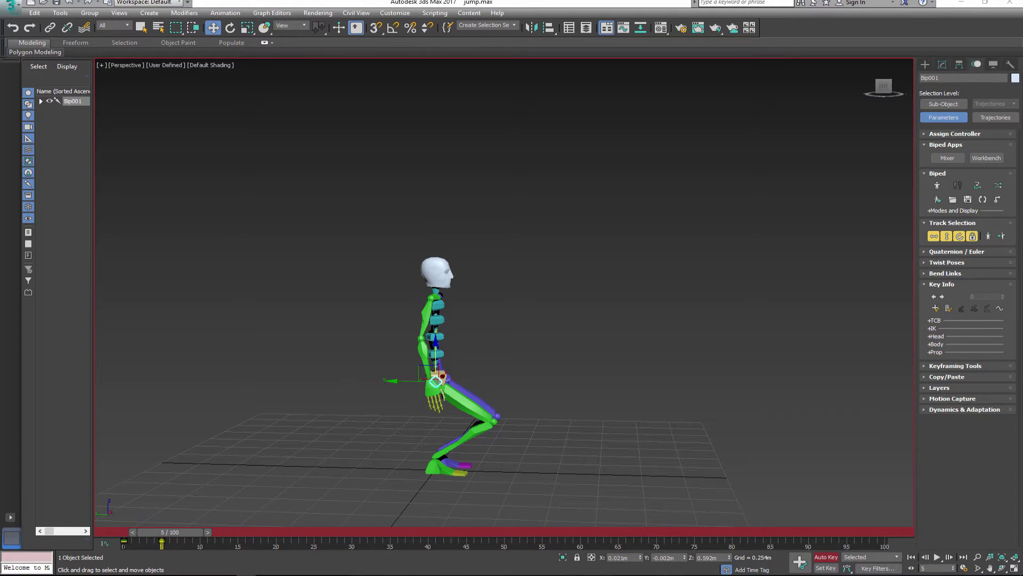
left_click_drag(437, 349, 434, 370)
mouse_move(433, 370)
middle_mouse_down("alt")
mouse_move(506, 384)
mouse_move(452, 377)
middle_mouse_up("alt")
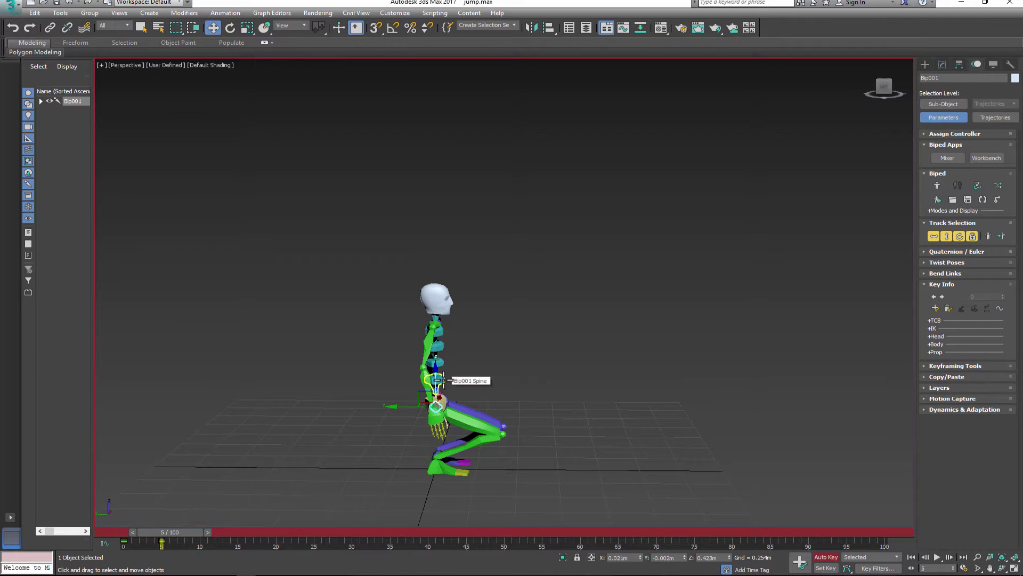
Rotate all four spine segments together so the torso bends forward at frame 5.
left_click(440, 380)
left_click(438, 363, "ctrl")
left_click(438, 347, "ctrl")
left_click(437, 331, "ctrl")
middle_click_drag(516, 344, 491, 349, "alt")
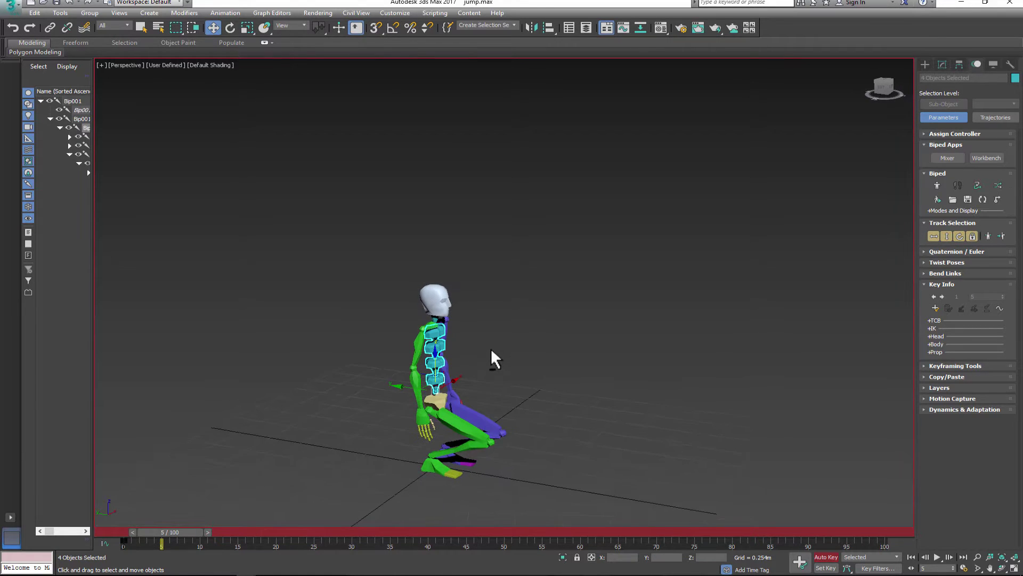
left_click(229, 29)
left_click_drag(463, 365, 475, 385)
Rotate the left and right thighs to spread the knees in the crouch.
middle_click_drag(509, 387, 458, 403, "alt")
left_click(479, 417)
left_click(467, 418)
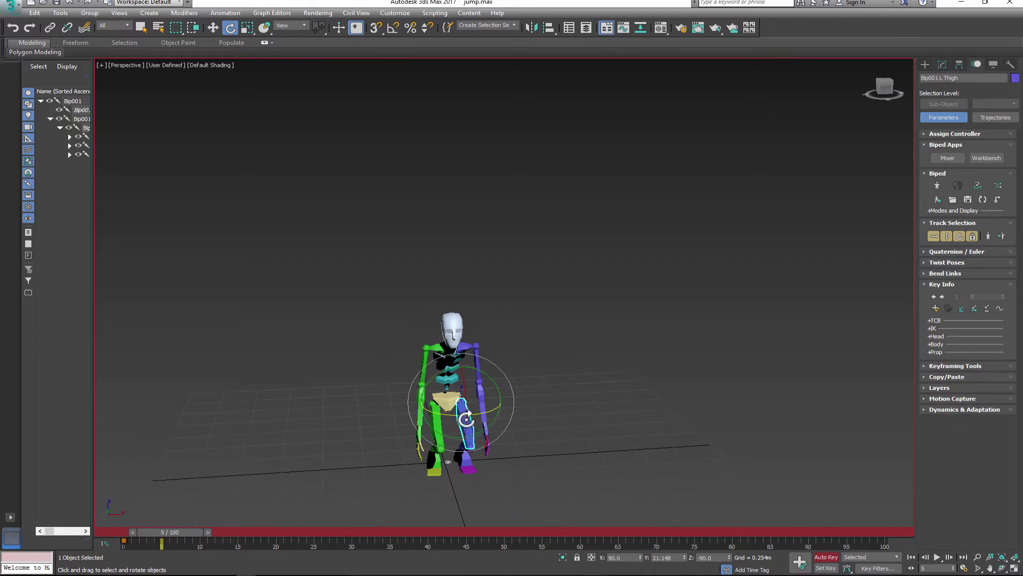
left_click_drag(466, 415, 441, 415)
left_click(369, 429)
left_click(437, 428)
Move the right hand up and back beside the hips, to about Y 0.037 m and Z 0.498 m.
middle_click_drag(526, 405, 582, 400, "alt")
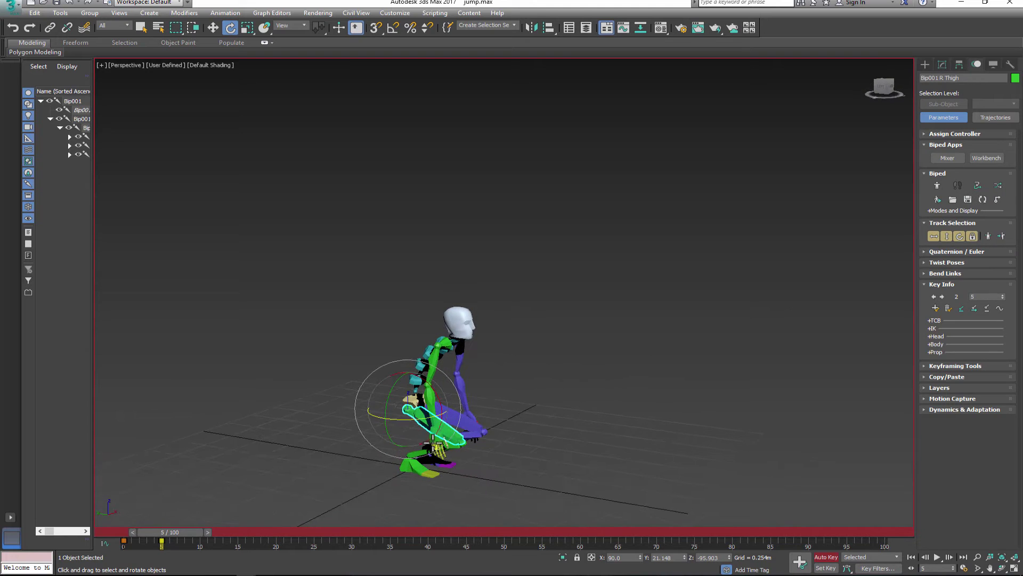
left_click(458, 450)
left_click(439, 435)
left_click(213, 28)
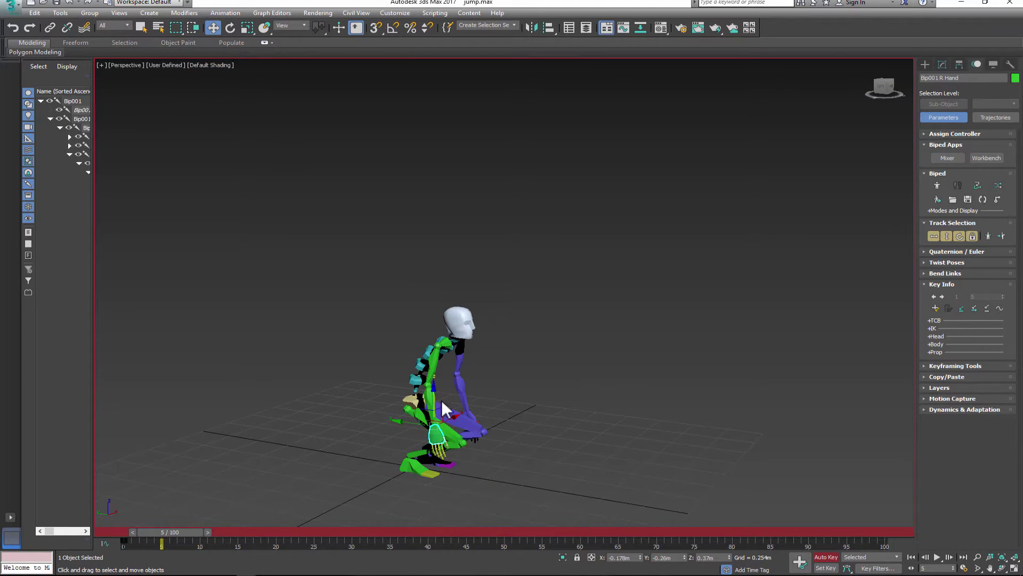
left_click_drag(406, 419, 418, 370)
middle_click_drag(434, 384, 463, 388, "alt")
left_click_drag(385, 409, 349, 405)
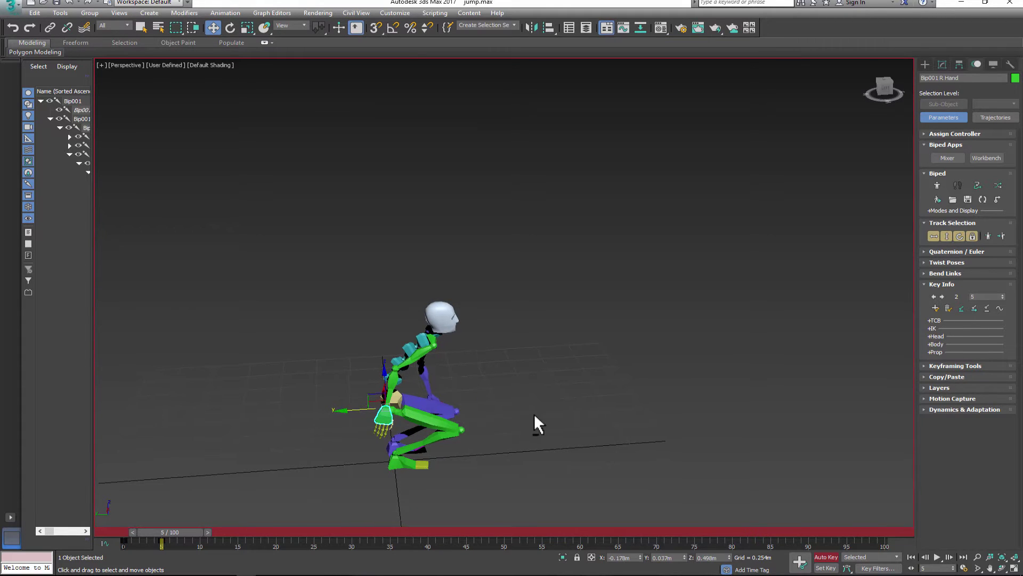
Move the left hand forward in the crouch pose at frame 5.
middle_click_drag(535, 422, 377, 457, "alt")
left_click(377, 416)
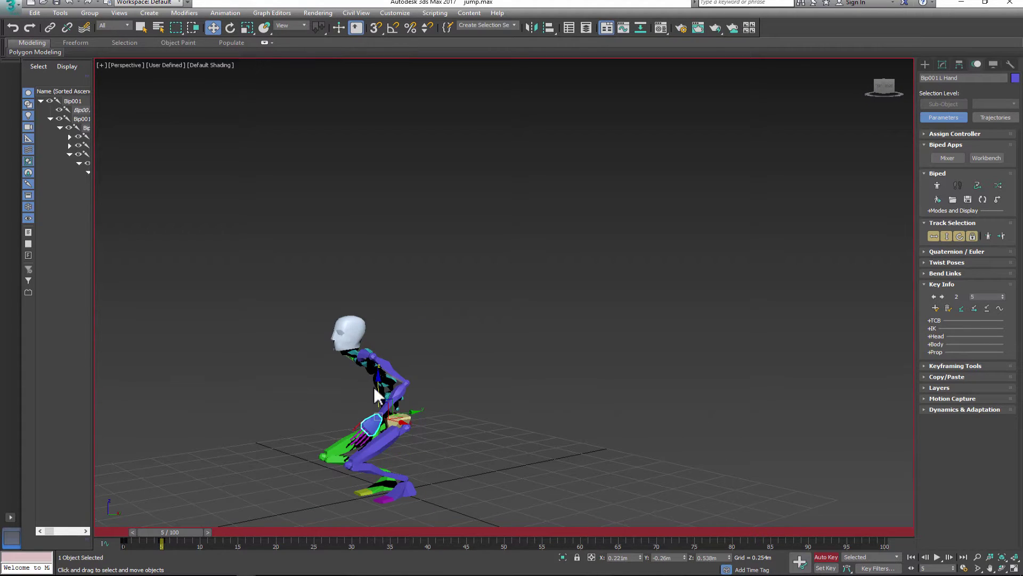
left_click_drag(415, 412, 395, 411)
Rotate the left upper arm inward and adjust the rotation of the right upper arm.
middle_click_drag(396, 413, 487, 434, "alt")
left_click(231, 28)
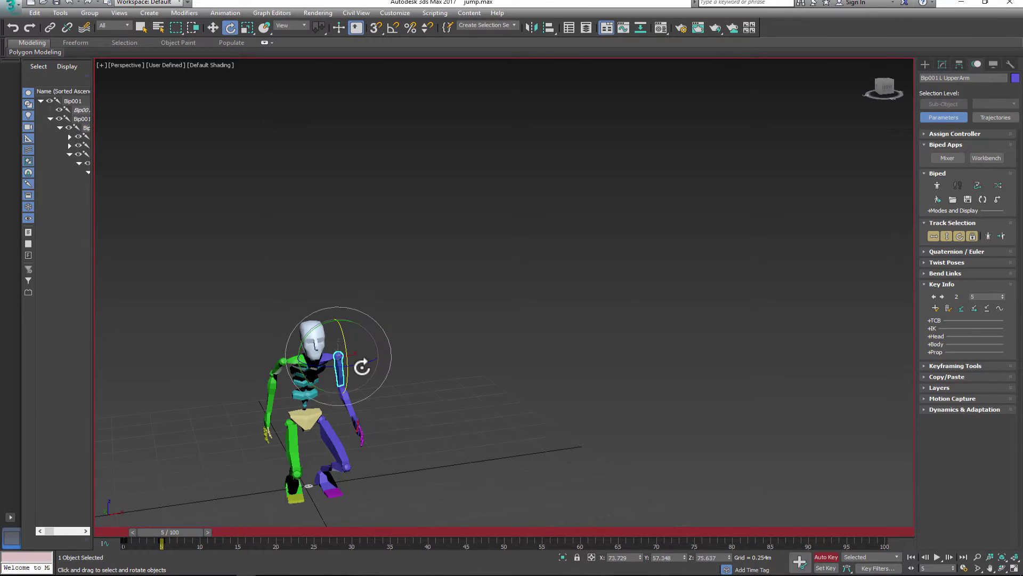
left_click_drag(362, 366, 344, 366)
left_click(277, 368)
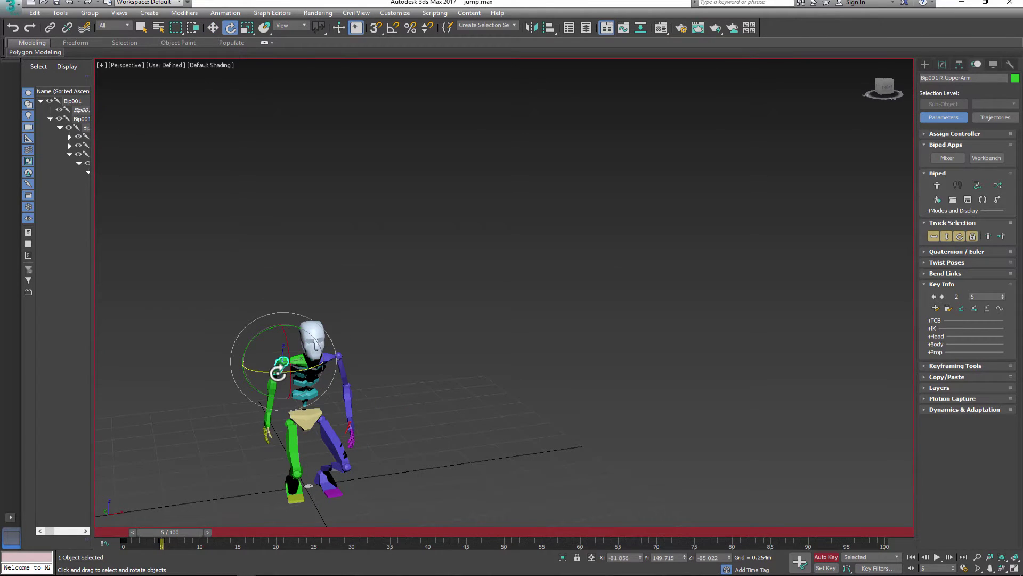
left_click_drag(278, 373, 277, 380)
Rotate the left and right hands to follow their forearms in the crouch.
left_click(351, 426)
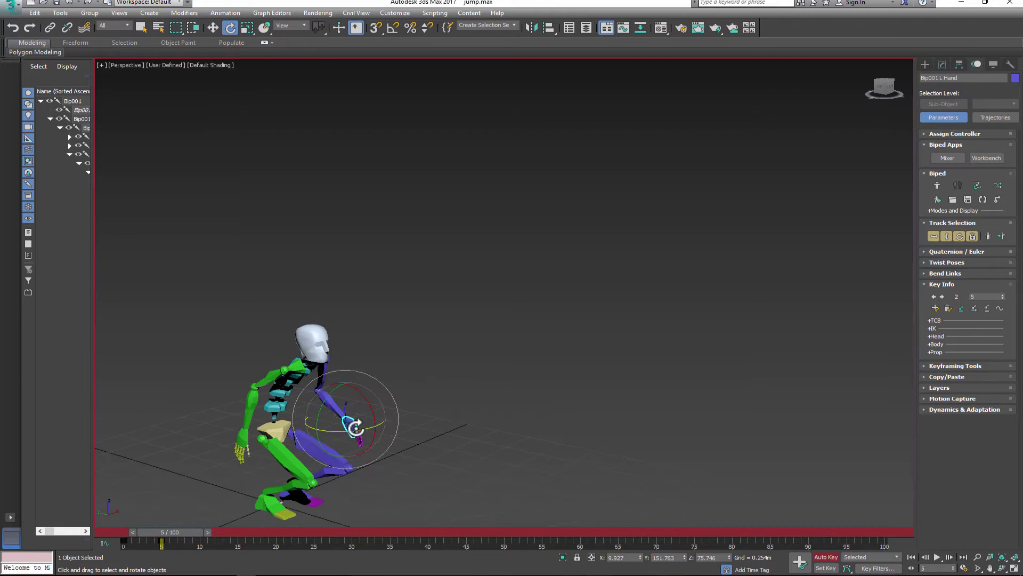
left_click(246, 445)
middle_click_drag(246, 445, 360, 441, "alt")
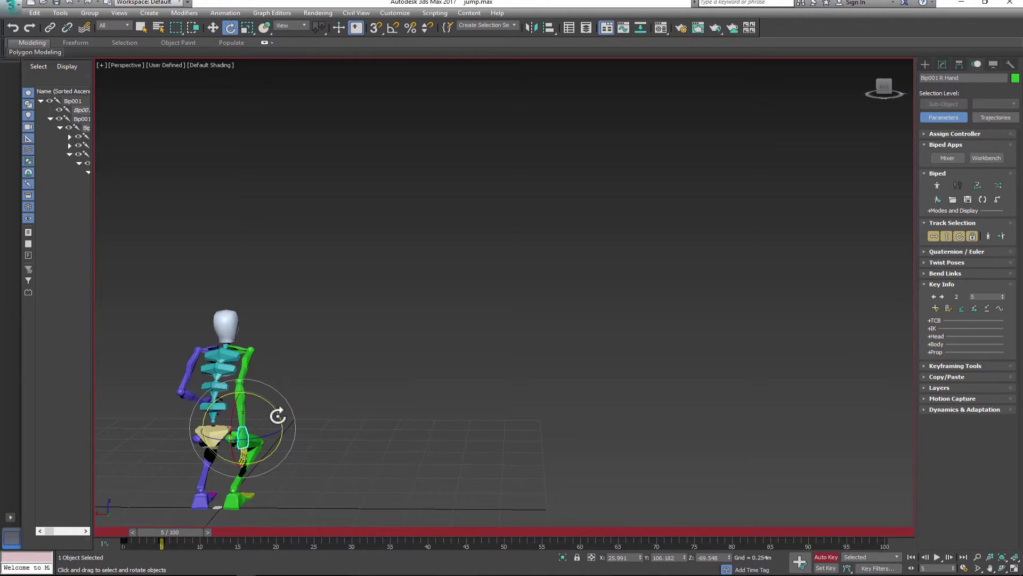
left_click_drag(278, 415, 285, 425)
Rotate the head downward so the crouching biped looks toward the ground.
middle_click_drag(343, 425, 285, 416, "alt")
left_click(317, 342)
left_click_drag(334, 323, 361, 358)
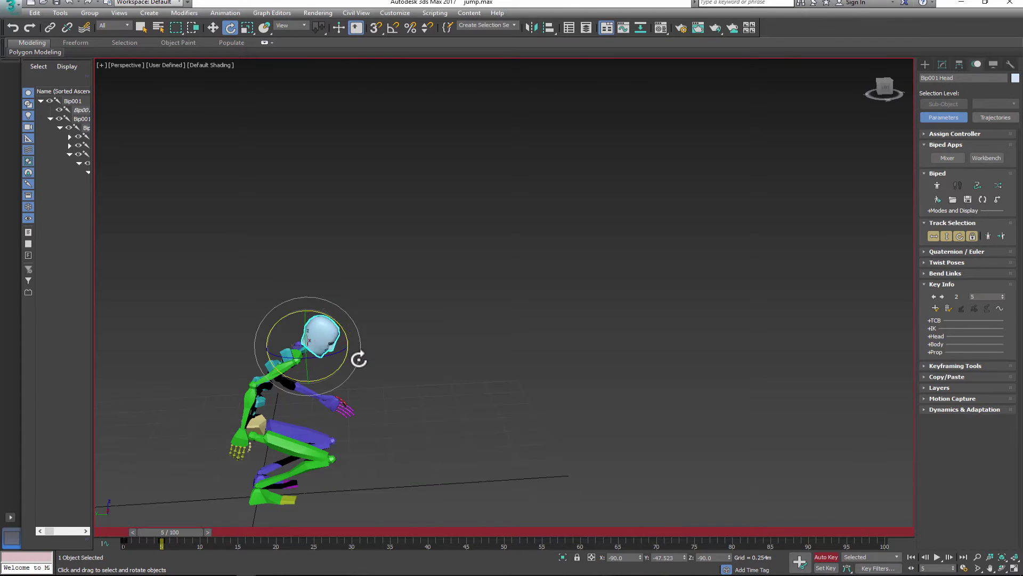
Select the entire biped and key its crouch pose at frame 5.
middle_click_drag(360, 359, 162, 534, "alt")
mouse_move(162, 534)
left_mouse_down()
mouse_move(136, 526)
mouse_move(169, 527)
left_mouse_up()
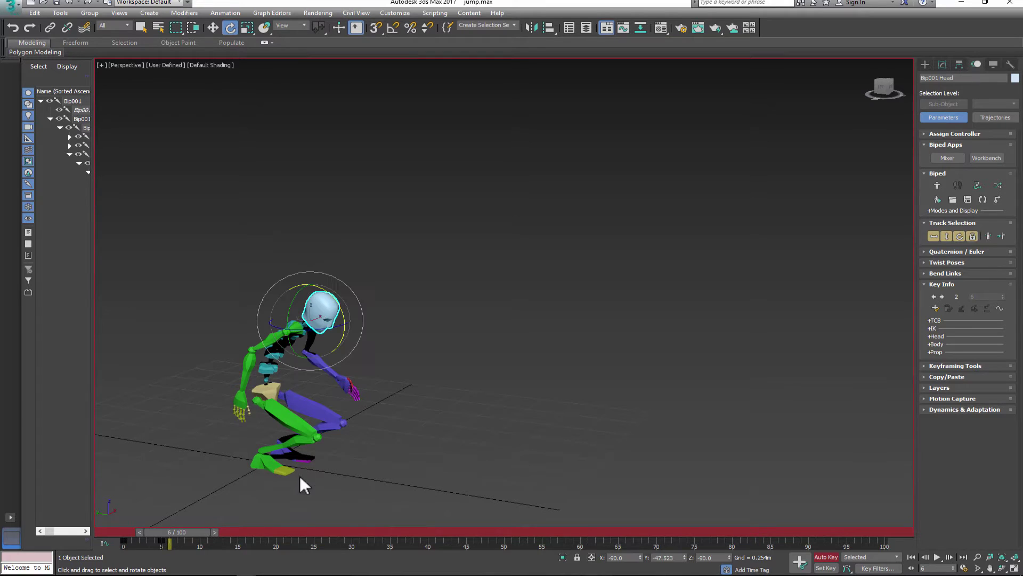
middle_click_drag(299, 476, 318, 468, "alt")
key("ctrl+a")
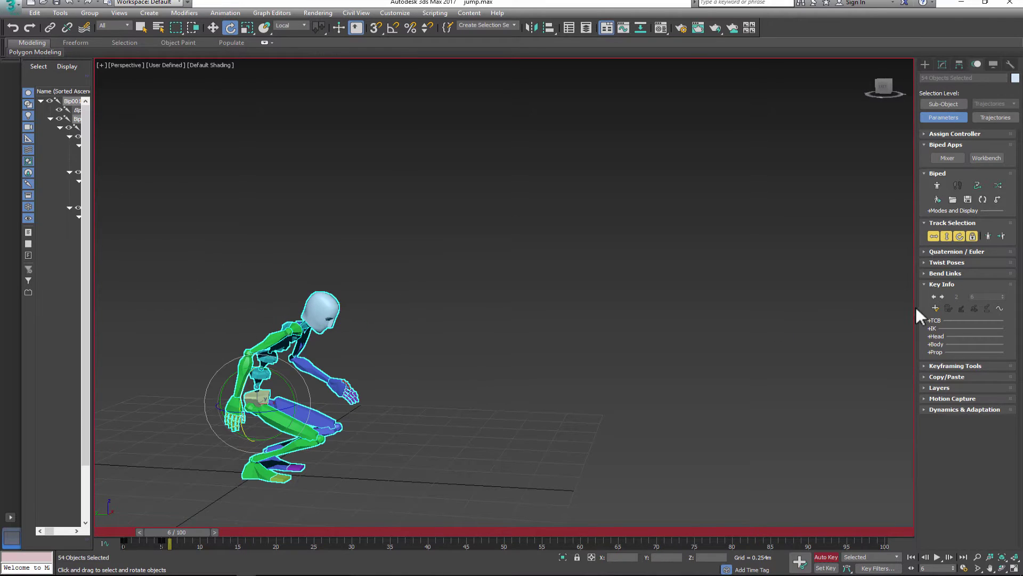
key("comma")
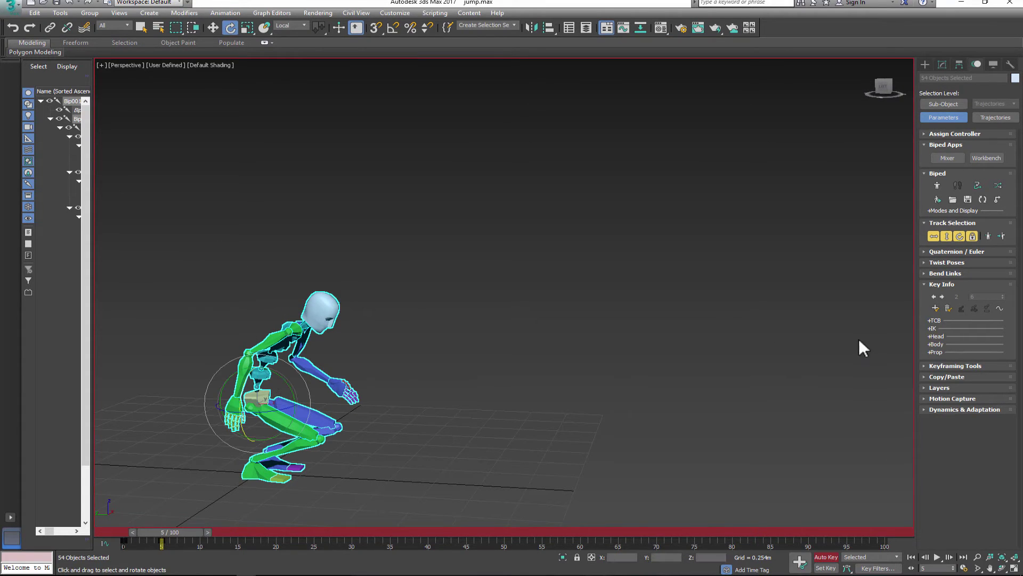
Copy the whole biped's standing pose from frame 0 to frame 10 and try raising its center of mass.
left_click_drag(170, 532, 226, 531)
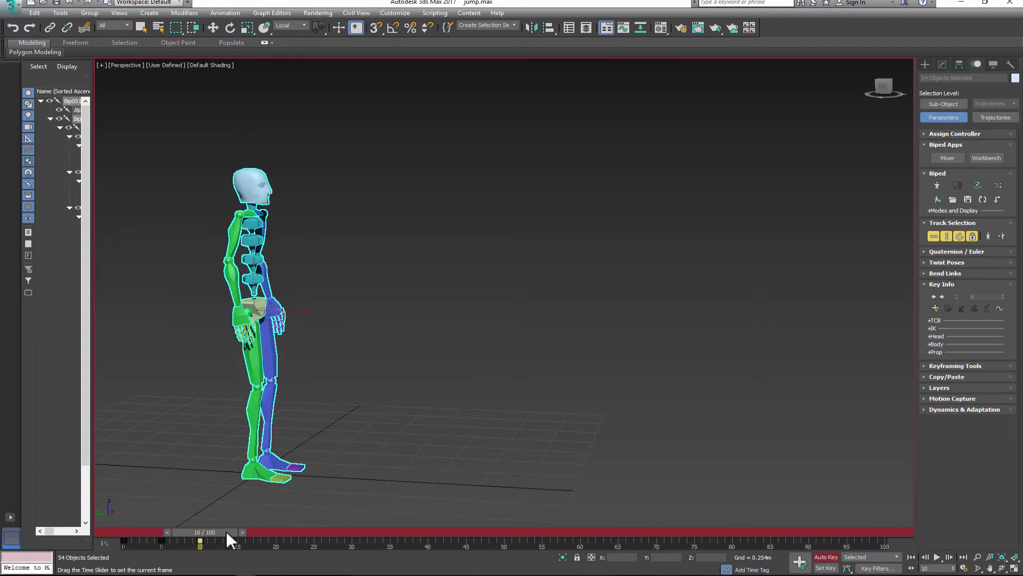
left_click(946, 236)
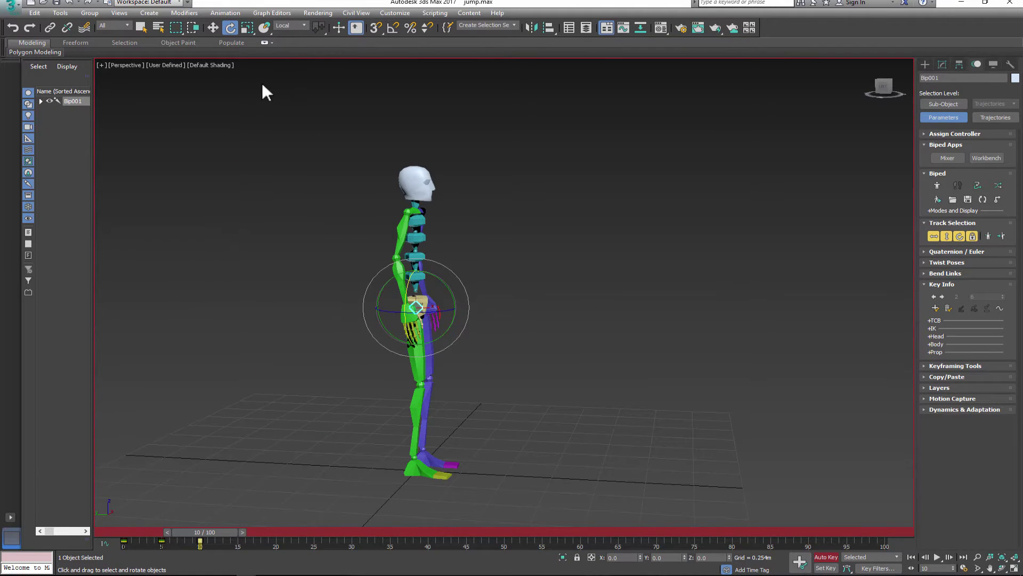
left_click(212, 26)
middle_click_drag(510, 372, 523, 371, "alt")
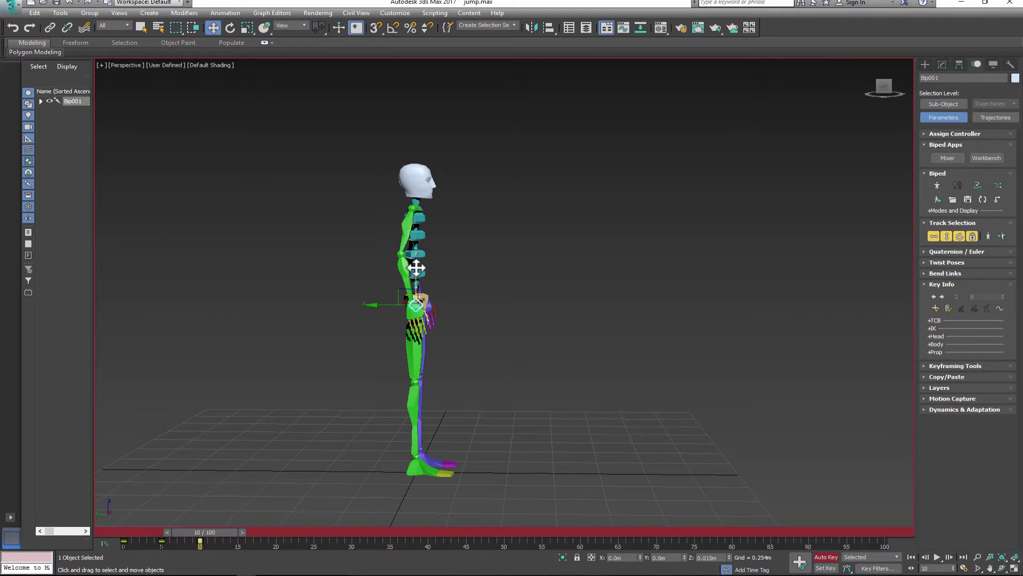
Rotate the right and left feet at frame 10 to lift the heels, turning the left foot about 14 degrees.
left_click(425, 451)
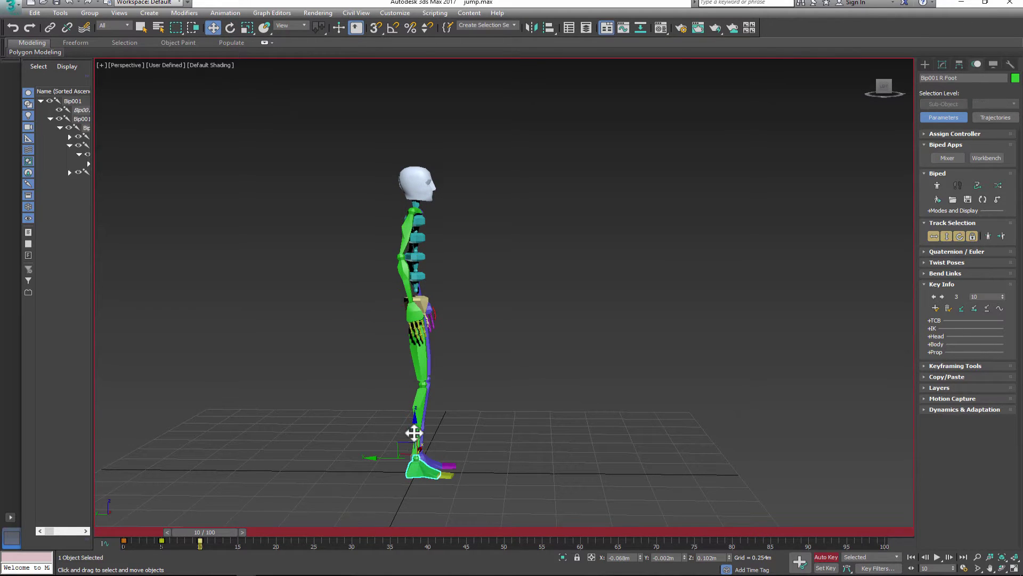
key("e")
left_click_drag(436, 426, 449, 430)
middle_click_drag(451, 447, 373, 472, "alt")
left_click(465, 485)
left_click(451, 481)
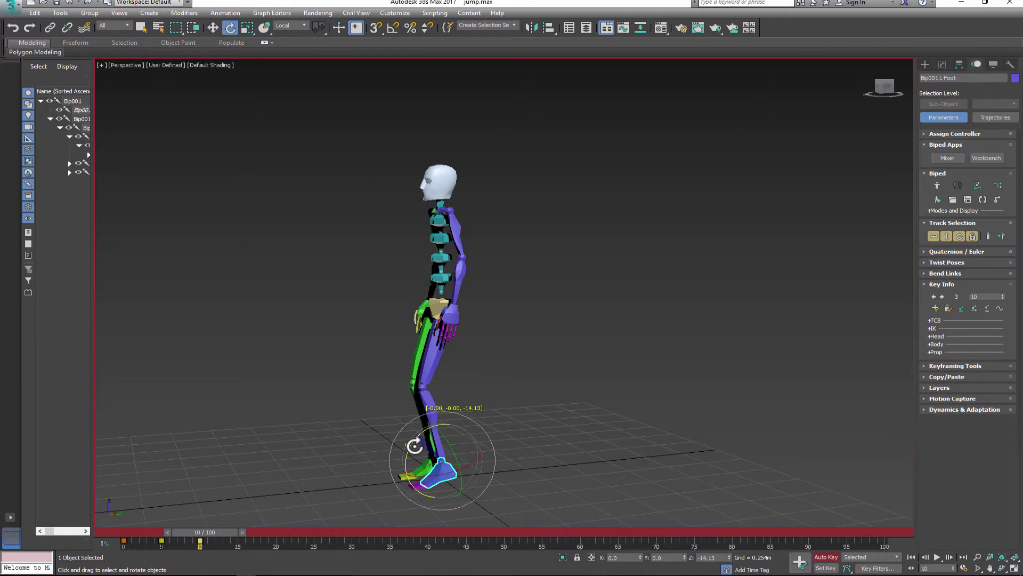
middle_click_drag(417, 446, 571, 443, "alt")
Raise the biped's center of mass slightly at frame 10, to a height of about 0.998 m.
left_click(424, 319)
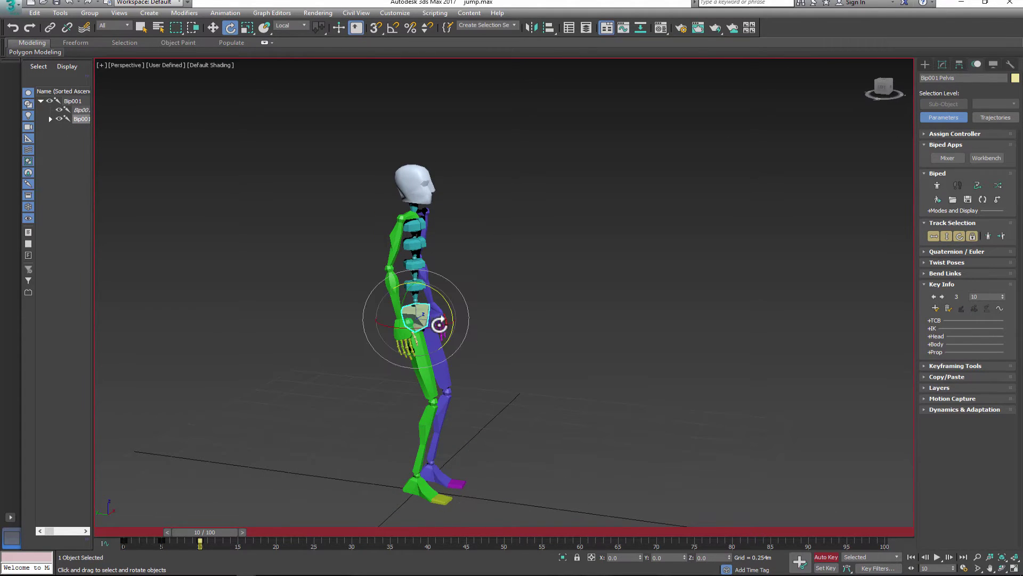
left_click(945, 235)
middle_click_drag(388, 245, 415, 284, "alt")
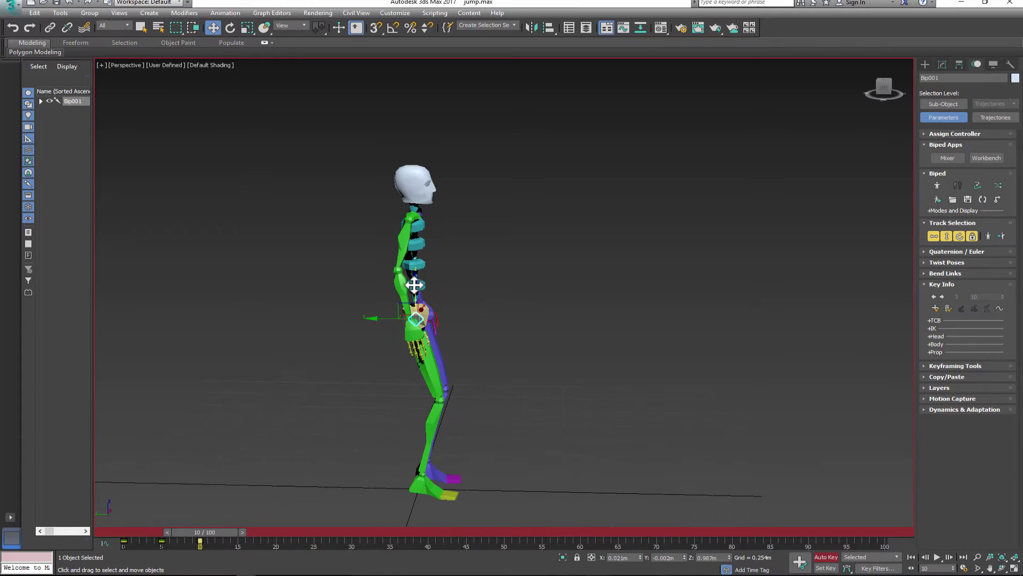
left_click_drag(414, 284, 414, 281)
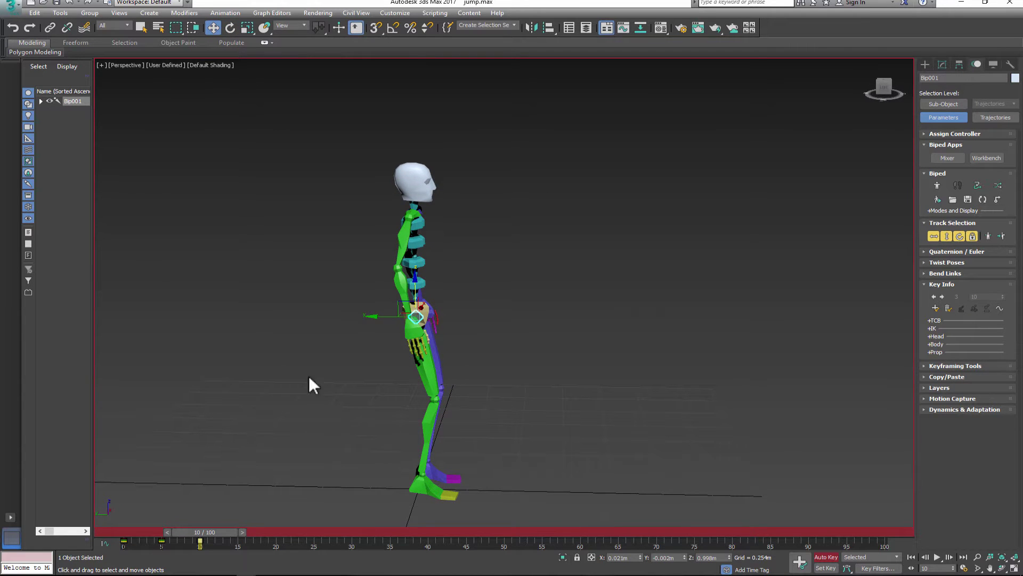
middle_click_drag(468, 455, 195, 467, "alt")
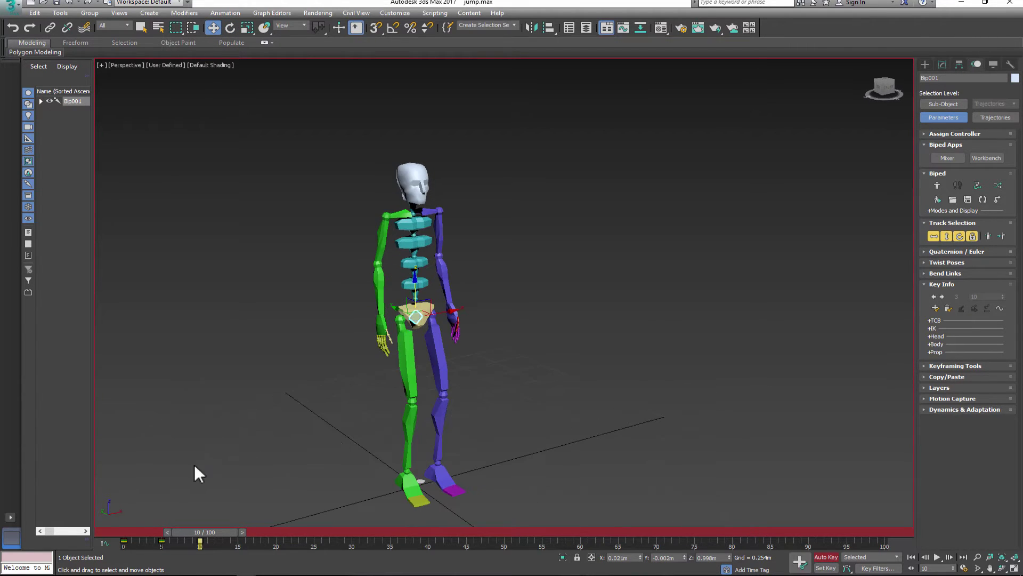
At frame 5, select the whole right arm with its fingers and copy its posture into the collection Col01.
left_click(392, 234)
left_click_drag(187, 531, 178, 530)
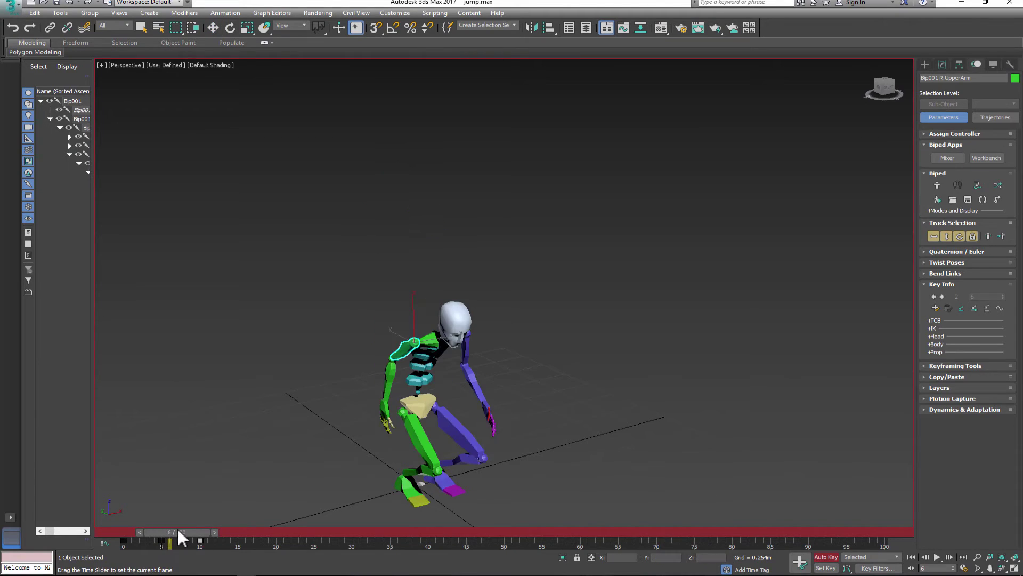
double_click(405, 363)
left_click(925, 377)
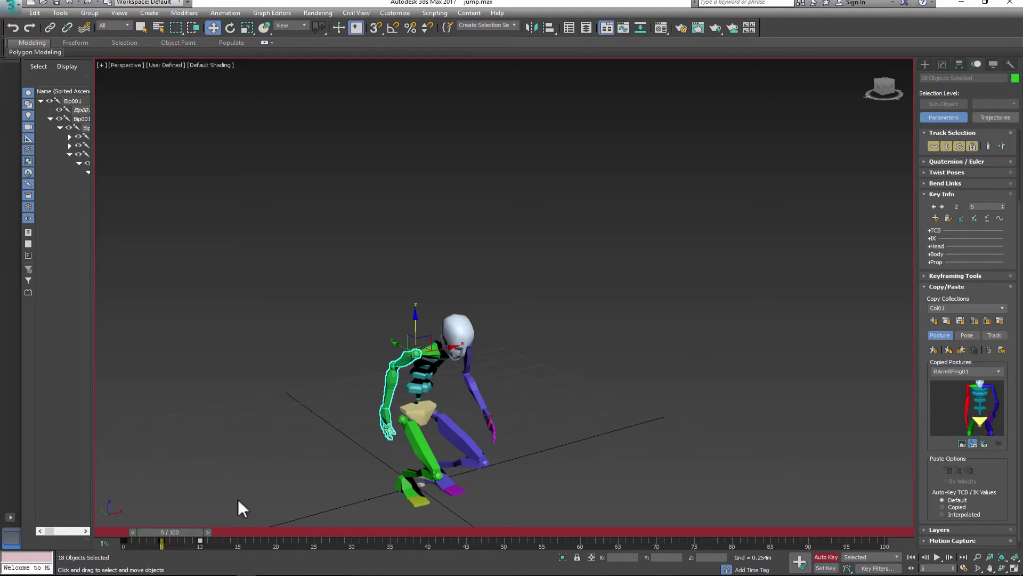
Paste the copied right arm posture at frame 10, and rotate the right upper arm outward about 13 degrees and forward.
left_click_drag(196, 532, 225, 533)
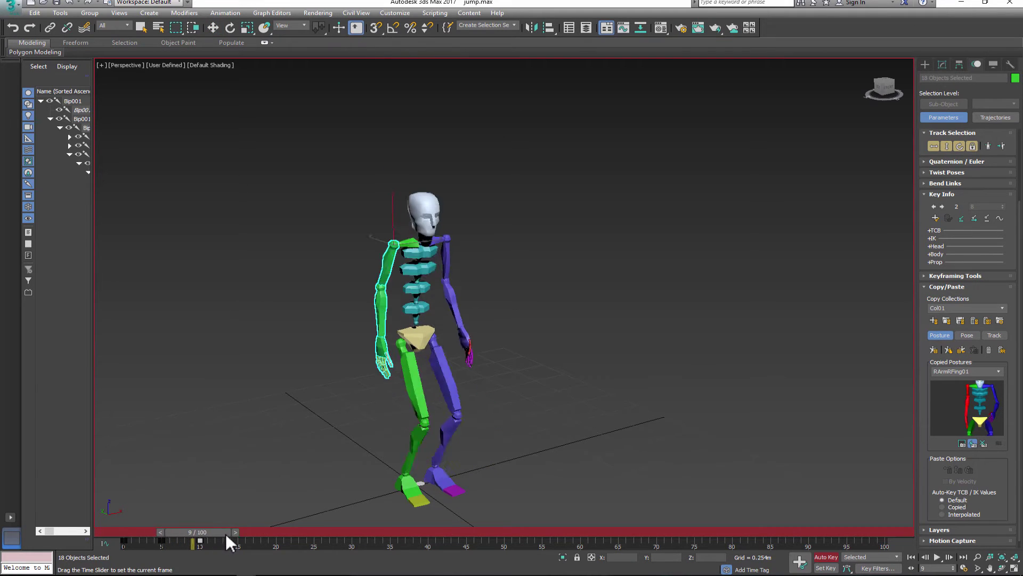
left_click(948, 351)
left_click(379, 230)
key("e")
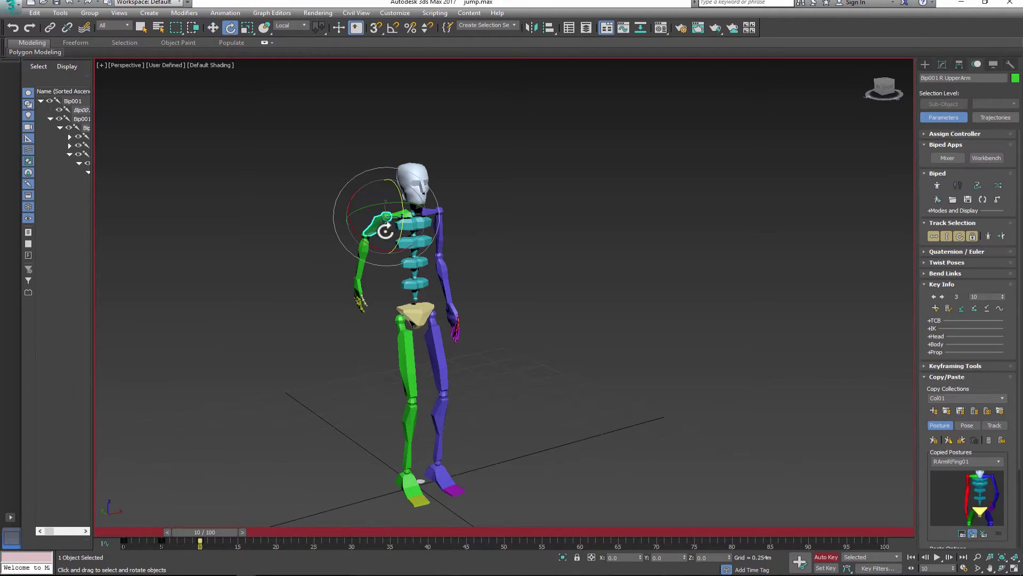
mouse_move(398, 214)
left_mouse_down()
mouse_move(393, 229)
mouse_move(401, 214)
left_mouse_up()
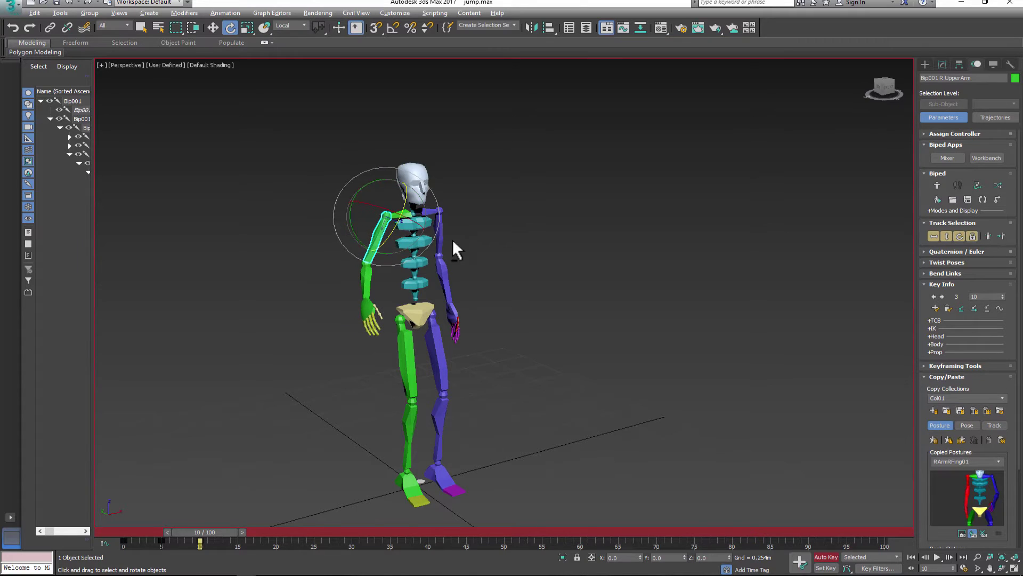
middle_click_drag(453, 239, 451, 265, "alt")
left_click_drag(379, 183, 366, 187)
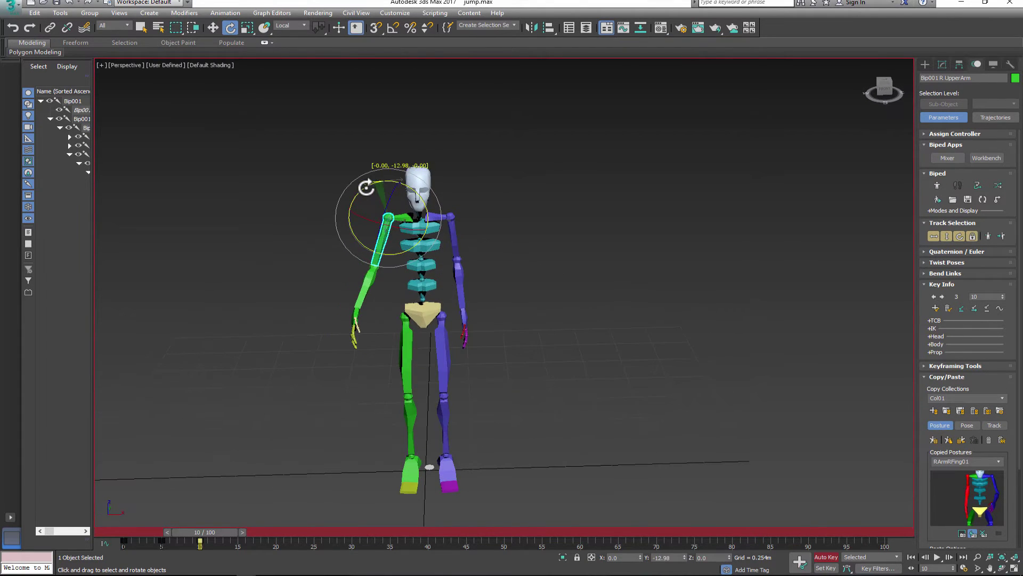
left_click_drag(374, 222, 407, 225)
Rotate the right forearm at frame 10 so that the elbow bends and the hand points forward.
middle_click_drag(462, 265, 494, 271, "alt")
left_click(393, 288)
left_click_drag(392, 288, 412, 241)
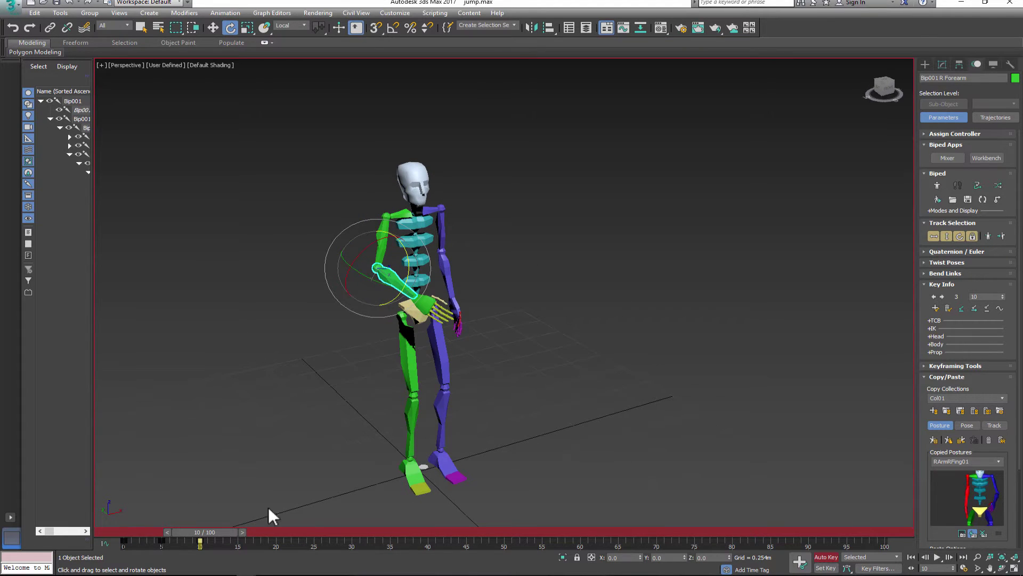
Copy the posture of the whole left arm with its fingers from frame 5 and paste it at frame 10.
left_click_drag(215, 531, 180, 531)
middle_click_drag(533, 432, 486, 436, "alt")
double_click(439, 372)
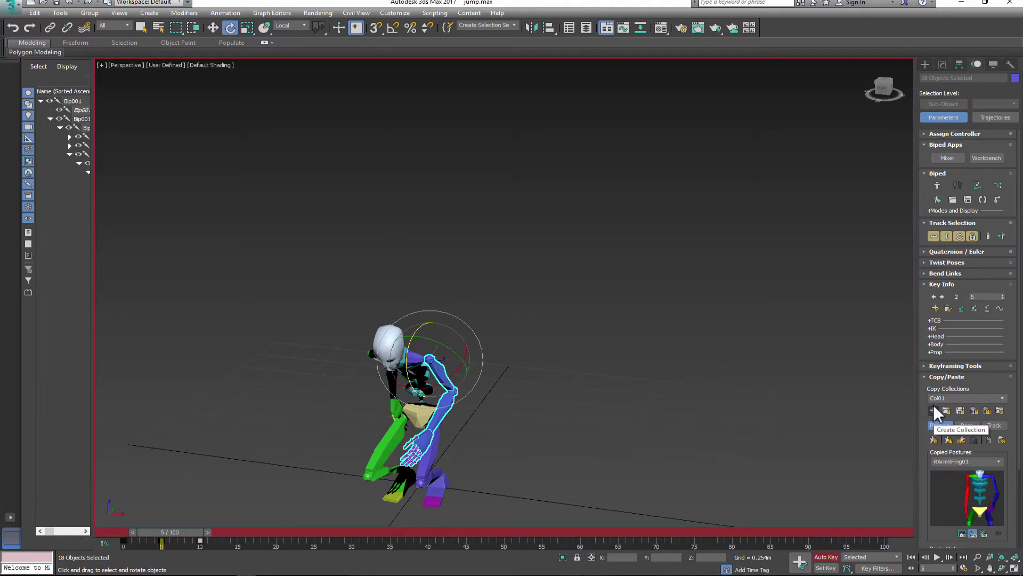
left_click(933, 439)
left_click_drag(182, 532, 214, 531)
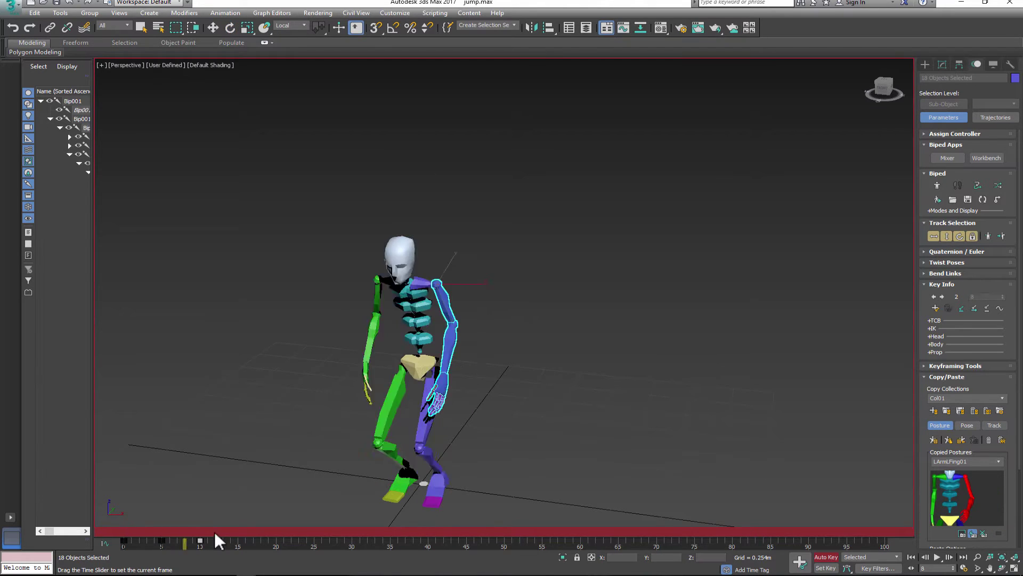
left_click(949, 439)
Rotate the left upper arm at frame 10 to swing the arm backward, opposite to the right one.
left_click_drag(478, 208, 480, 203)
middle_click_drag(496, 256, 469, 279, "alt")
left_click(472, 275)
left_click(483, 234)
middle_click_drag(458, 219, 469, 226, "alt")
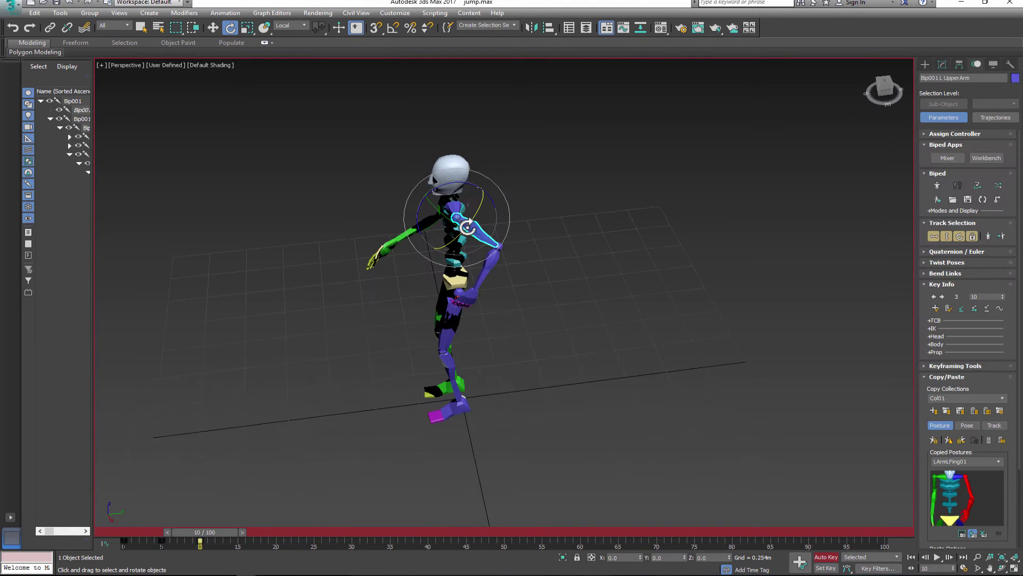
left_click_drag(470, 186, 455, 194)
middle_click_drag(476, 247, 543, 245, "alt")
left_click_drag(502, 233, 501, 213)
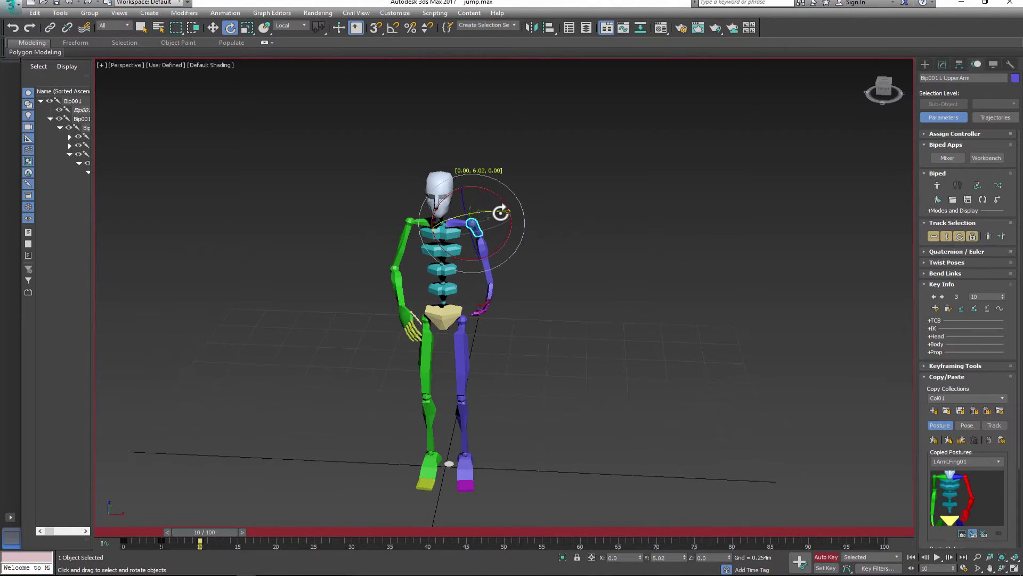
At frame 15, raise the biped's center of mass off the ground to a height of about 1.635 m.
left_click(410, 229)
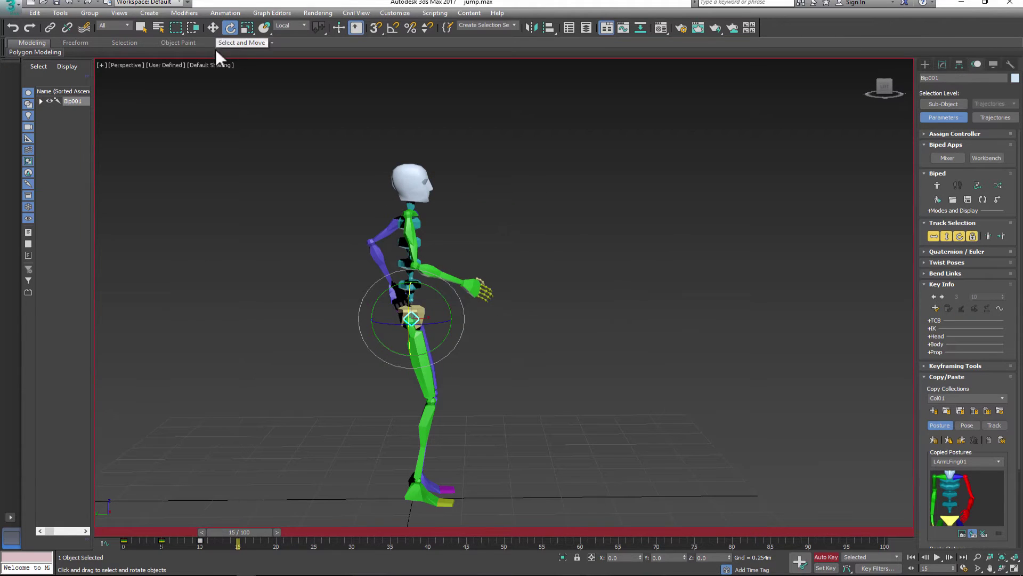
left_click(214, 28)
left_click_drag(412, 282, 412, 192)
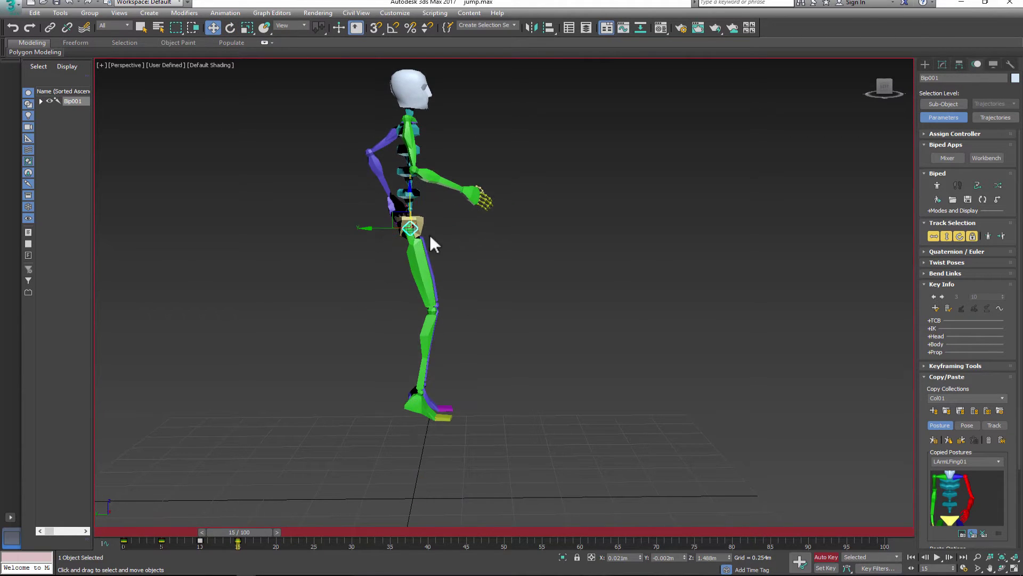
mouse_move(479, 311)
middle_mouse_down()
mouse_move(486, 290)
mouse_move(486, 320)
middle_mouse_up()
scroll(486, 321, "down", 3)
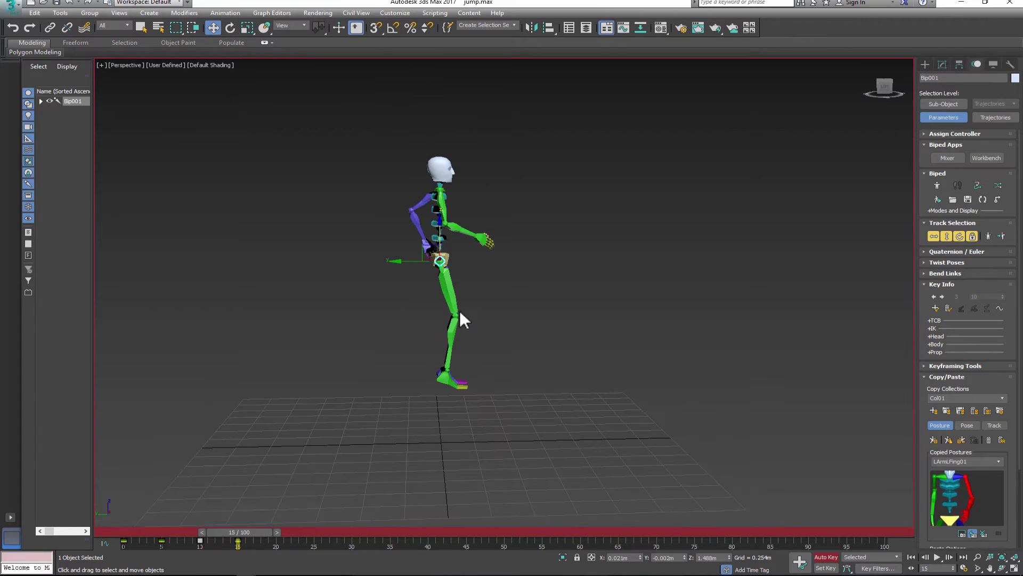
left_click_drag(439, 228, 439, 209)
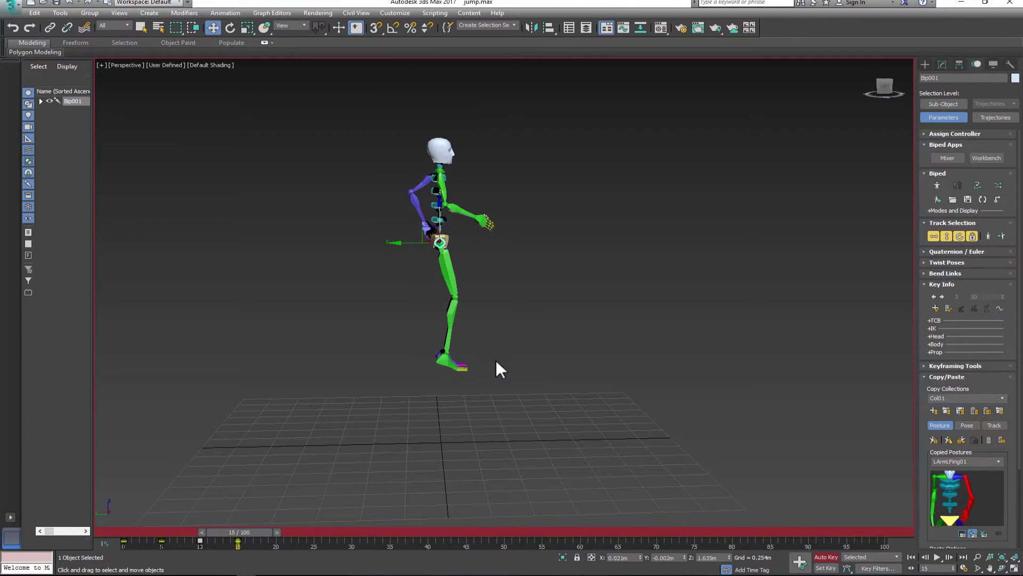
Raise the right and left feet at frame 15 to bend the knees, and reposition the left hand.
left_click(447, 363)
left_click_drag(446, 315, 447, 298)
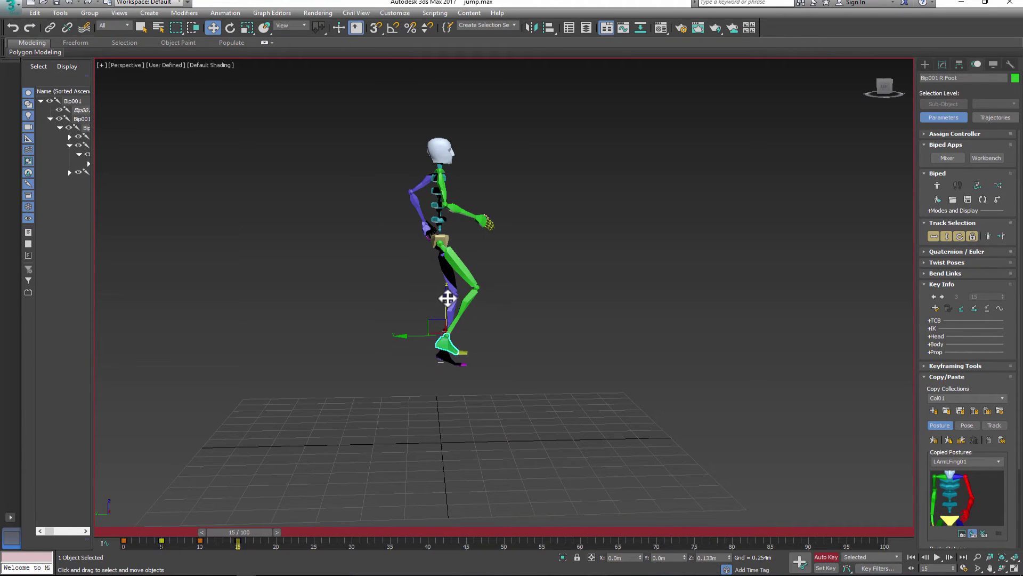
left_click(447, 361)
left_click_drag(447, 362, 450, 283)
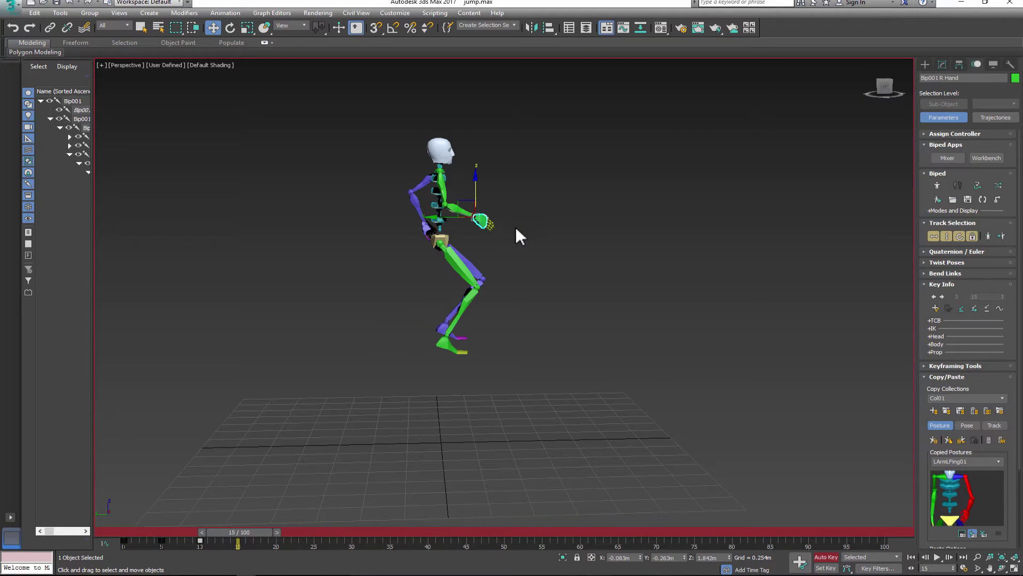
left_click(424, 229)
left_click_drag(399, 223, 419, 198)
Rotate the left toes down about 16 degrees at frame 15 and raise the left foot to about 1.04 m.
left_click(462, 347)
key("e")
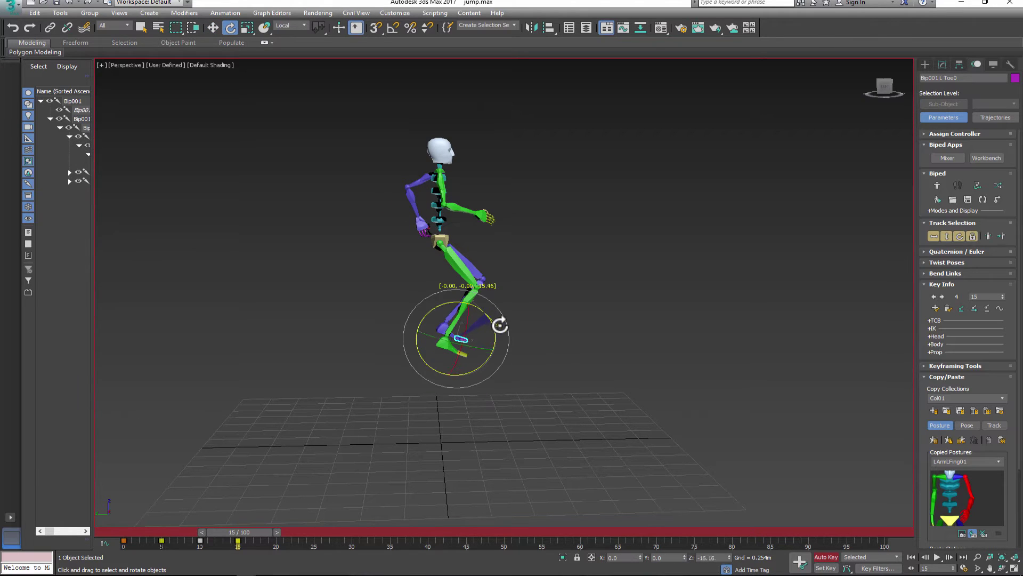
left_click(213, 27)
left_click(441, 328)
left_click(445, 297)
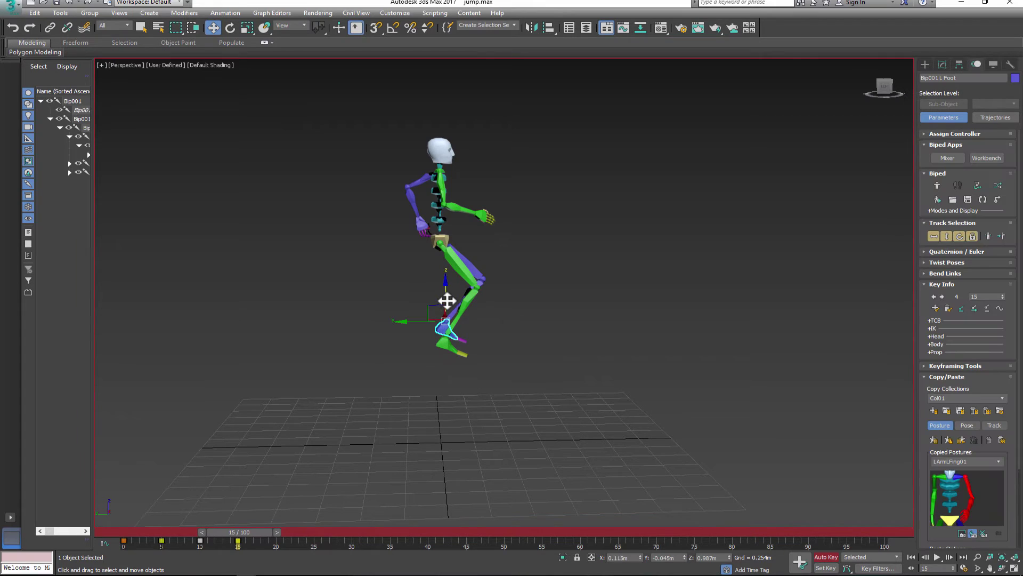
Rotate the biped's head forward at frame 15 so that it looks down slightly.
left_click(439, 153)
key("e")
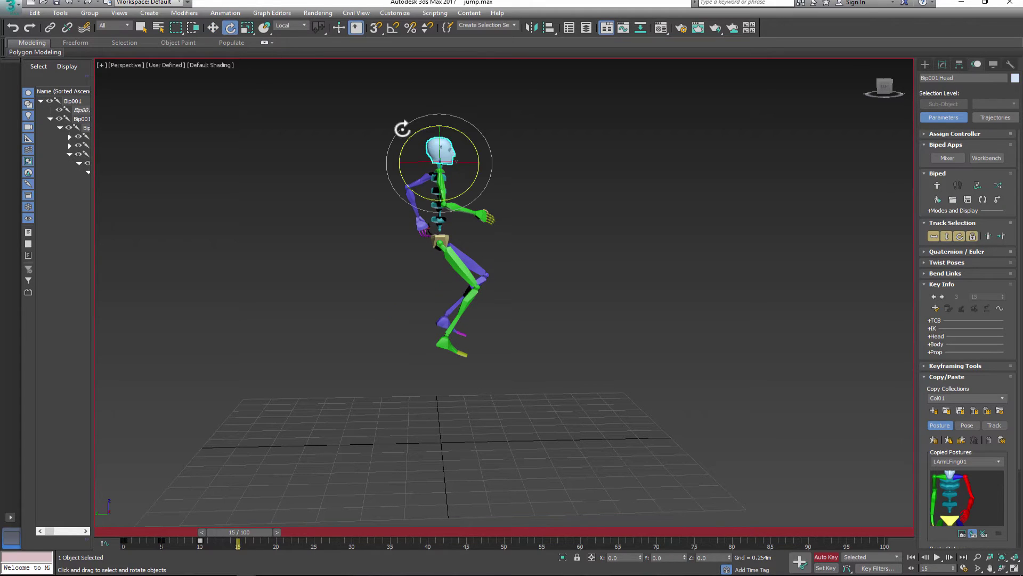
left_click_drag(465, 136, 453, 159)
At frame 20, lower the biped's center of mass slightly to start the descent.
scroll(439, 165, "up", 5)
left_click(446, 169)
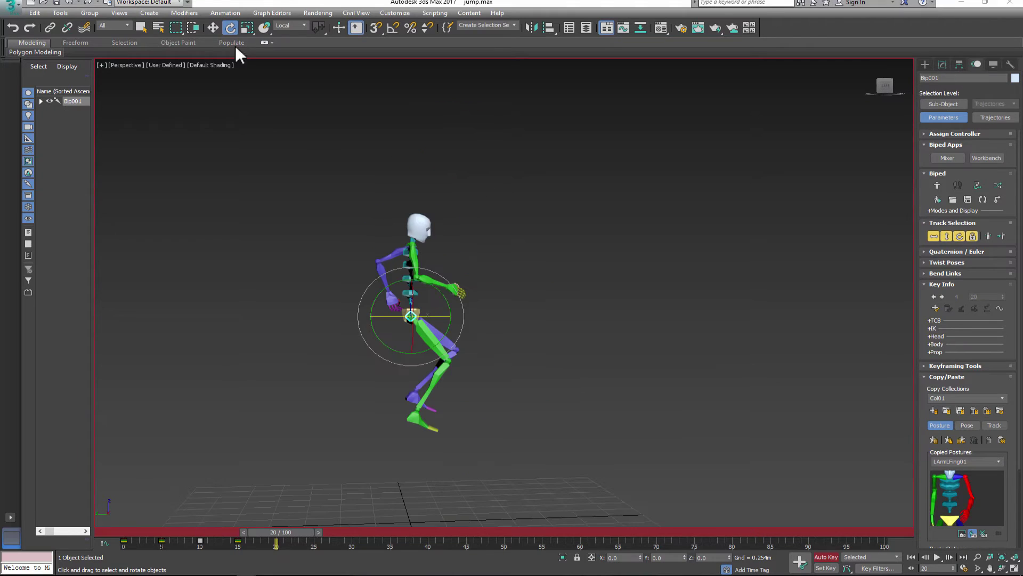
key("w")
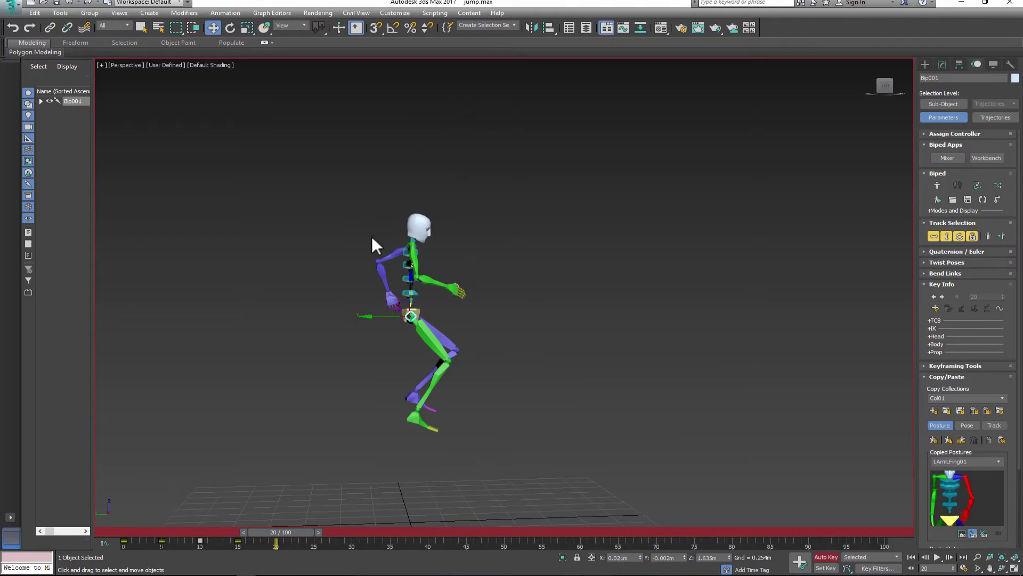
left_click_drag(411, 281, 411, 304)
middle_click_drag(458, 386, 443, 367)
At frame 20, raise the right hand slightly and move the left hand forward toward the body.
left_click(449, 271)
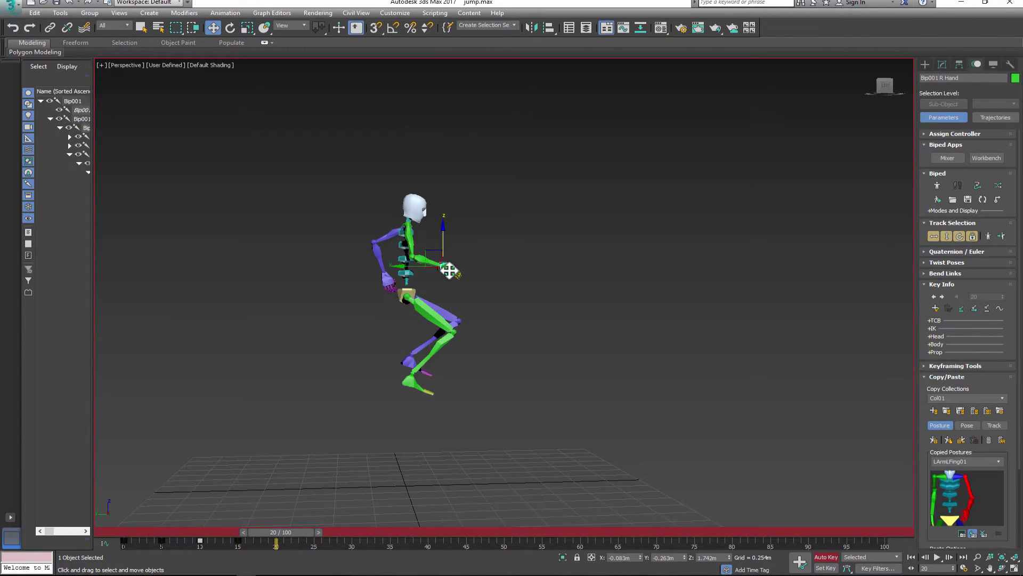
left_click_drag(444, 226, 443, 219)
left_click(388, 270)
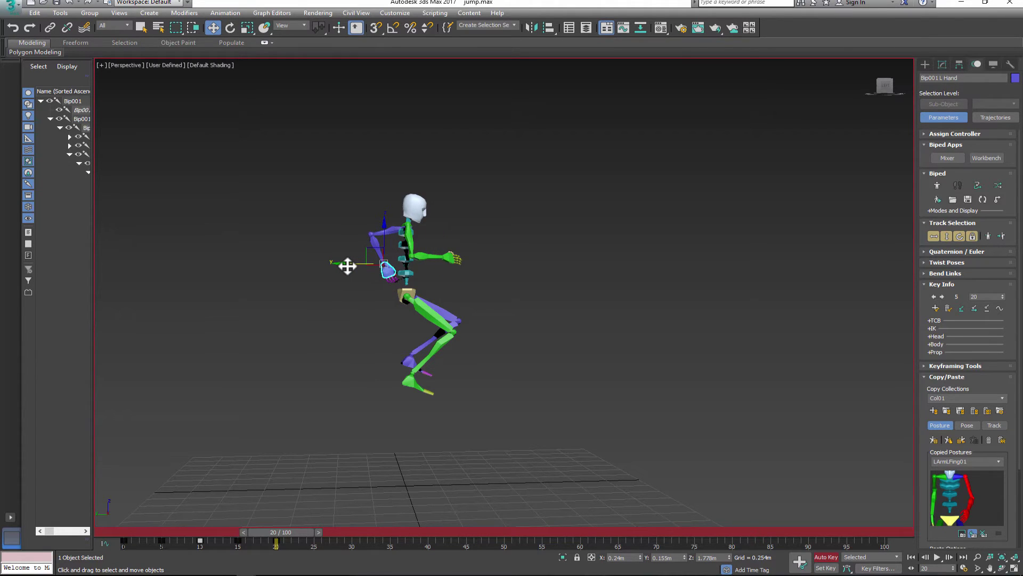
left_click_drag(348, 266, 355, 267)
Set a free key for the right foot at frame 20 and compare both feet between frames 15 and 20.
mouse_move(282, 533)
left_mouse_down()
mouse_move(249, 531)
mouse_move(286, 533)
left_mouse_up()
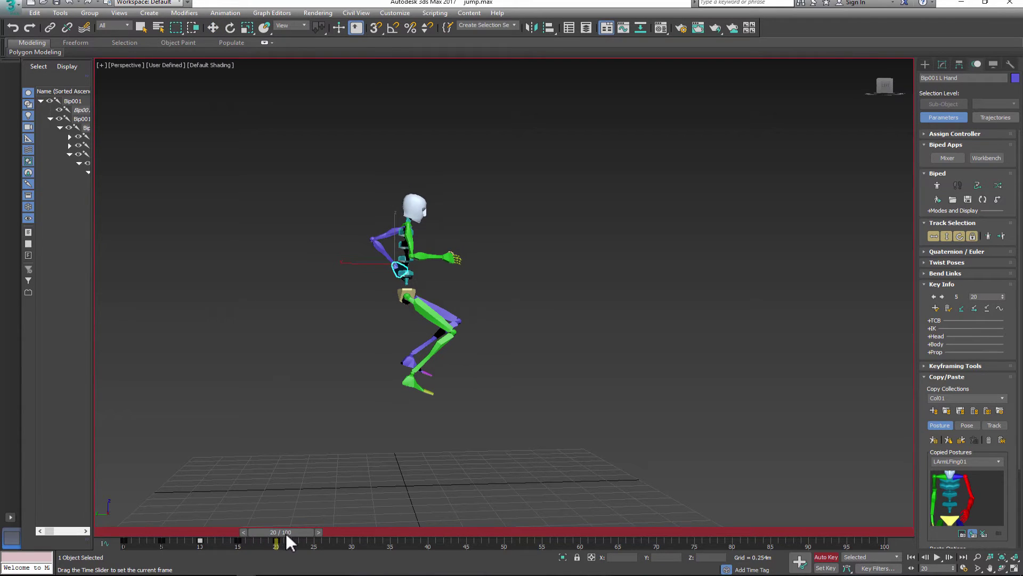
left_click(413, 380)
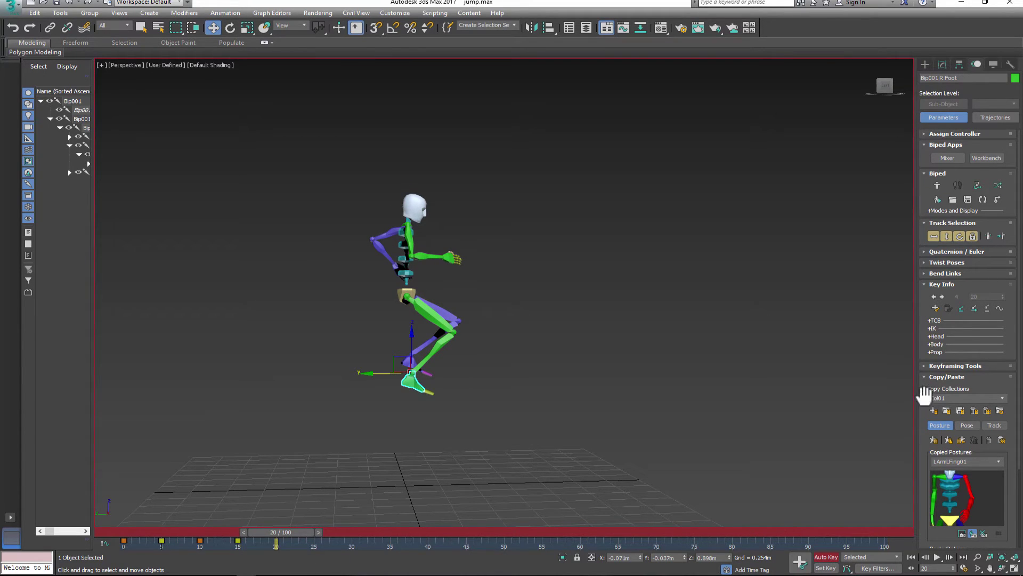
left_click(985, 308)
left_click_drag(281, 532, 258, 533)
key("w")
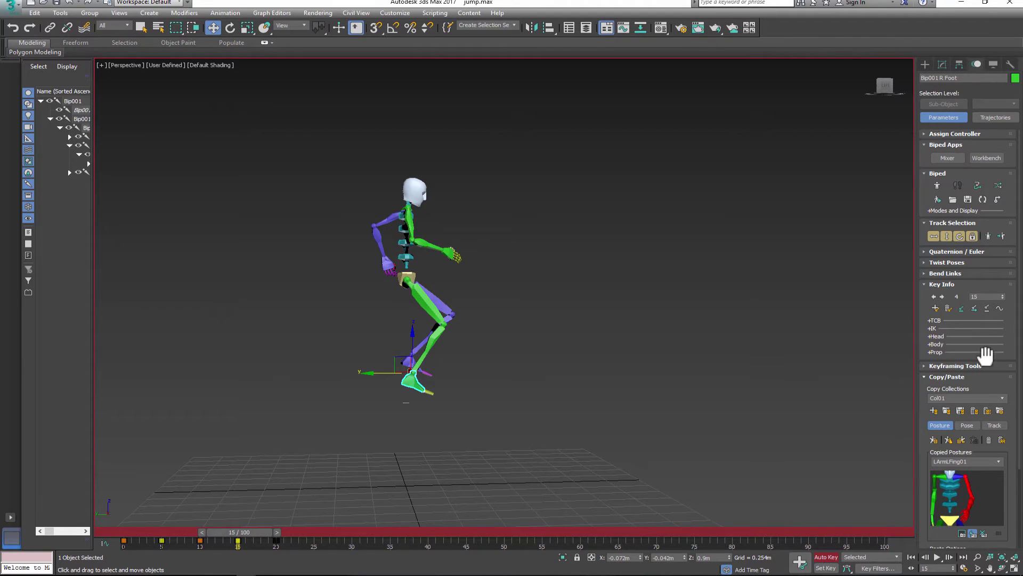
left_click(409, 363)
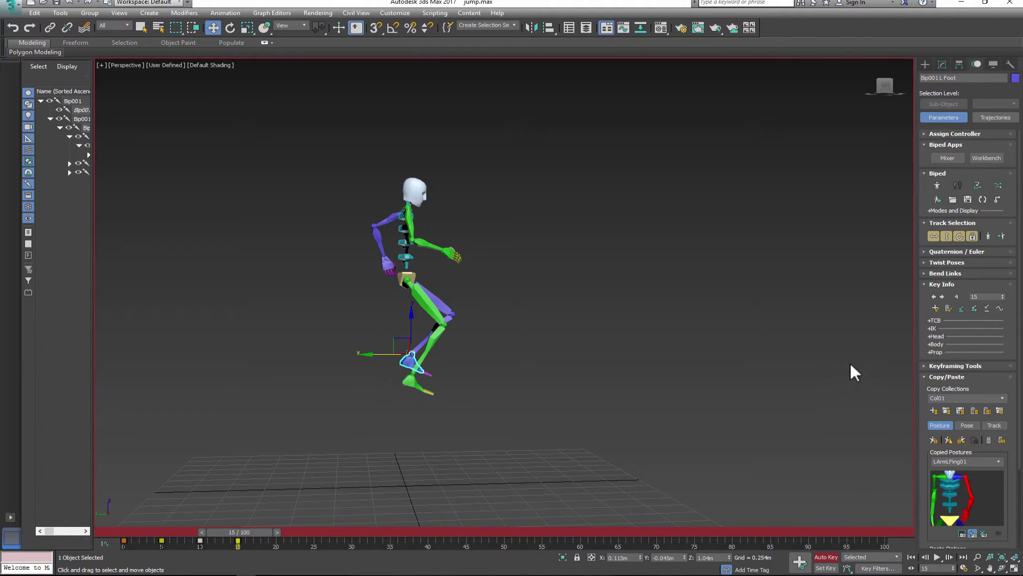
left_click(410, 383)
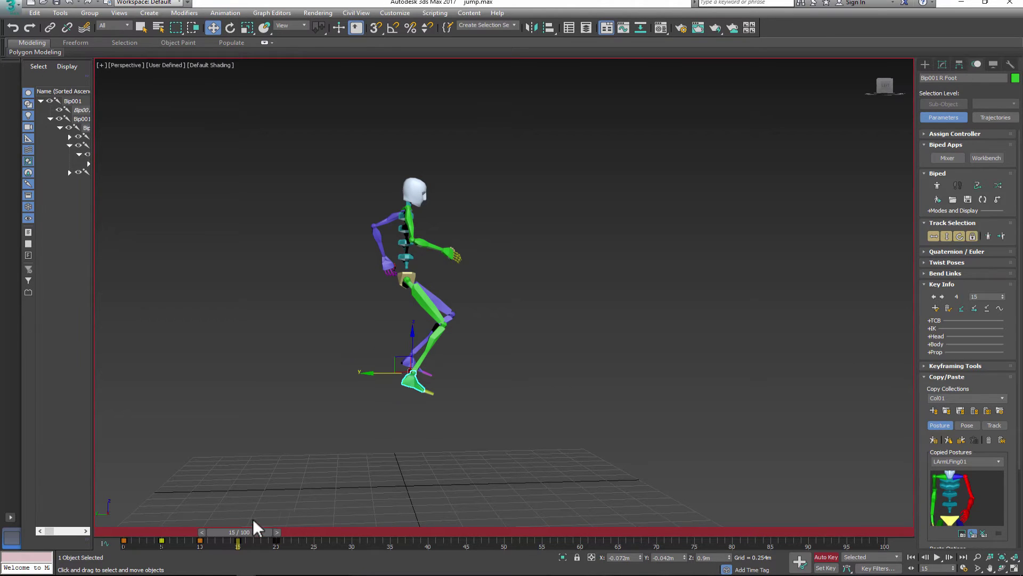
left_click_drag(254, 532, 284, 531)
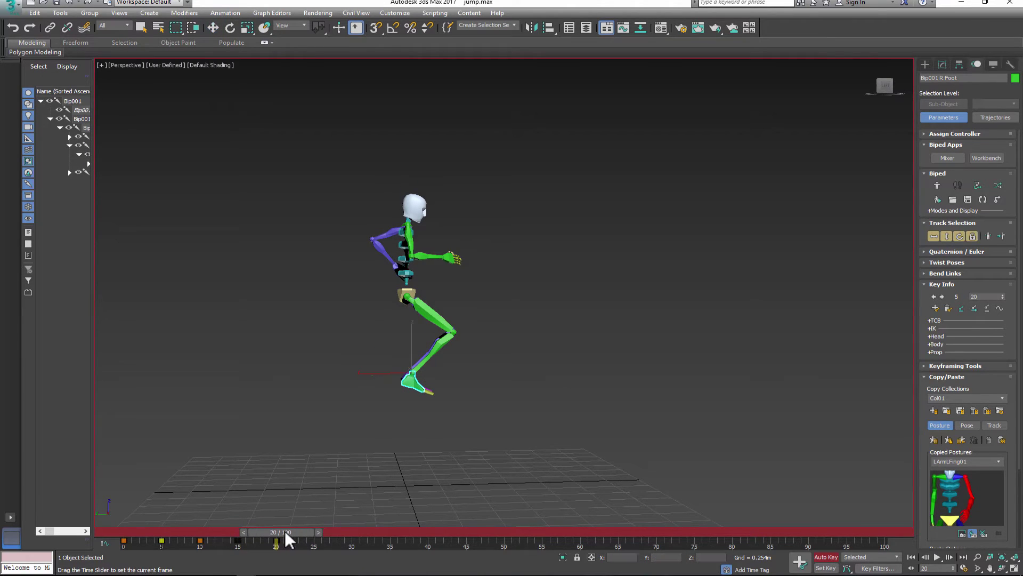
Select both feet at frame 20 and raise them together so that the knees bend more.
left_click_drag(407, 378, 407, 385)
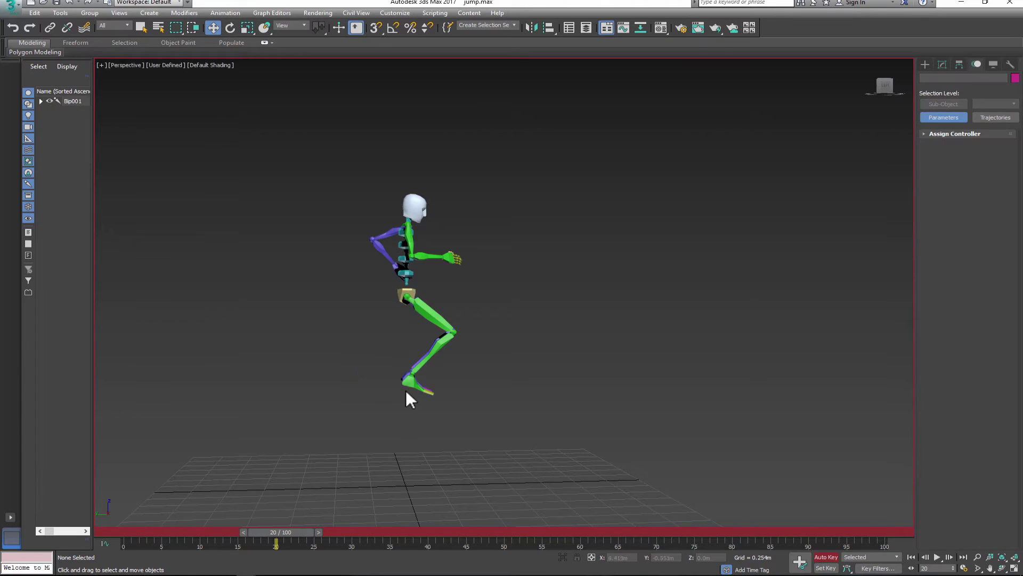
middle_click_drag(405, 390, 416, 418, "alt")
left_click(308, 374)
left_click(286, 376, "ctrl")
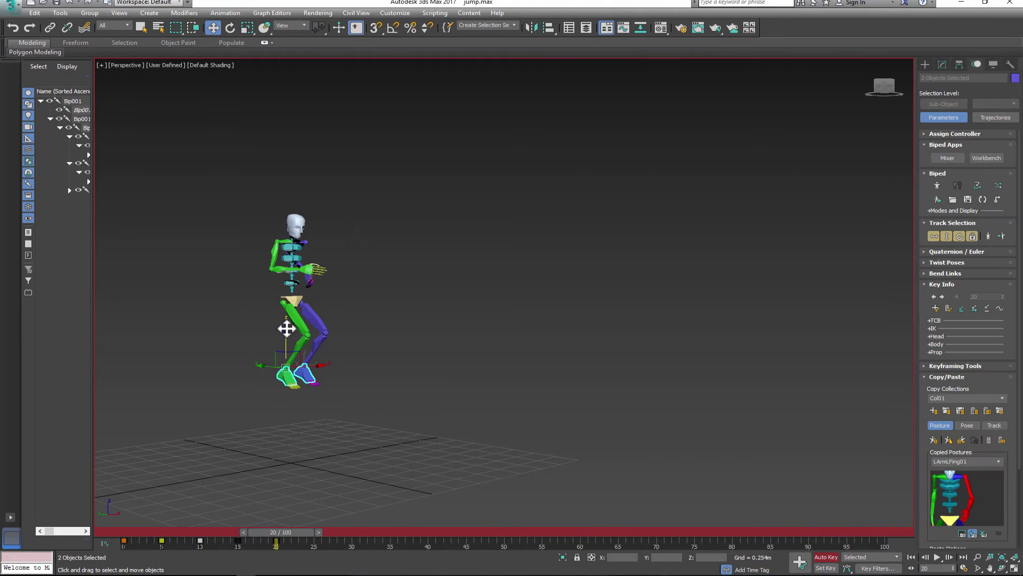
left_click_drag(287, 328, 290, 311)
middle_click_drag(303, 385, 350, 392, "alt")
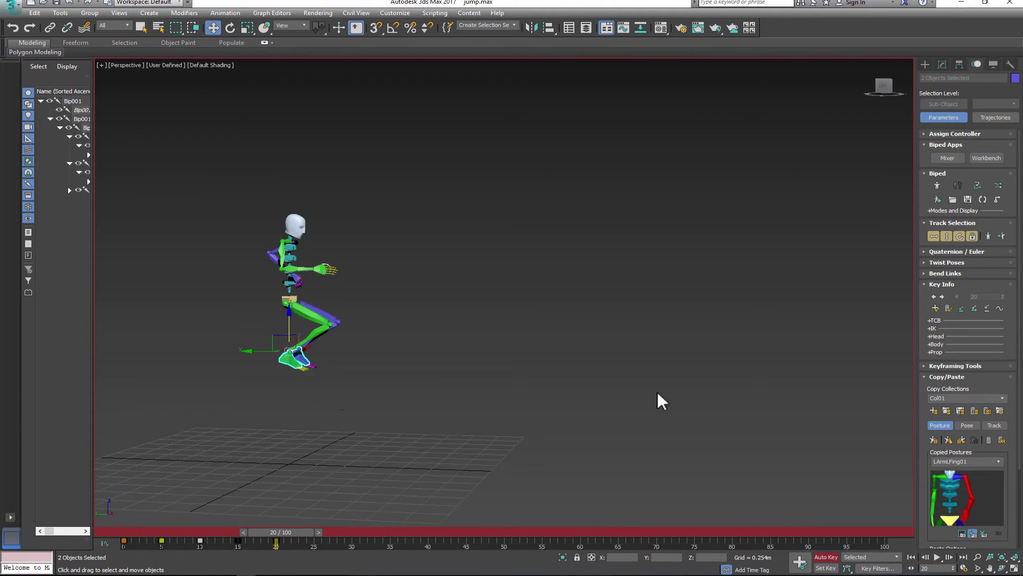
middle_click_drag(657, 393, 431, 398, "alt")
left_click(327, 374)
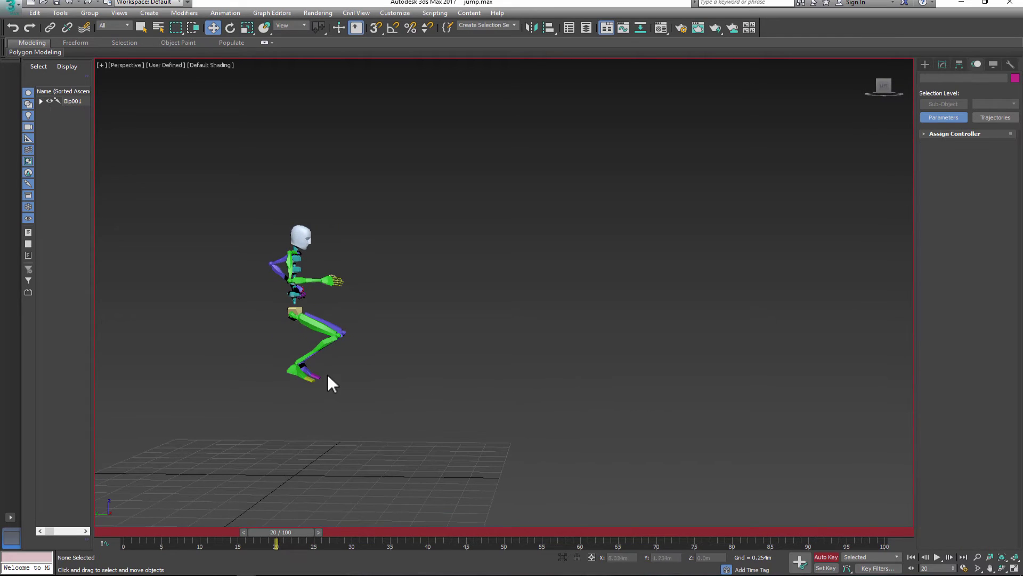
Rotate the left foot at frame 20 to change its pitch in the air.
left_click(304, 368)
middle_click_drag(301, 338, 342, 388, "alt")
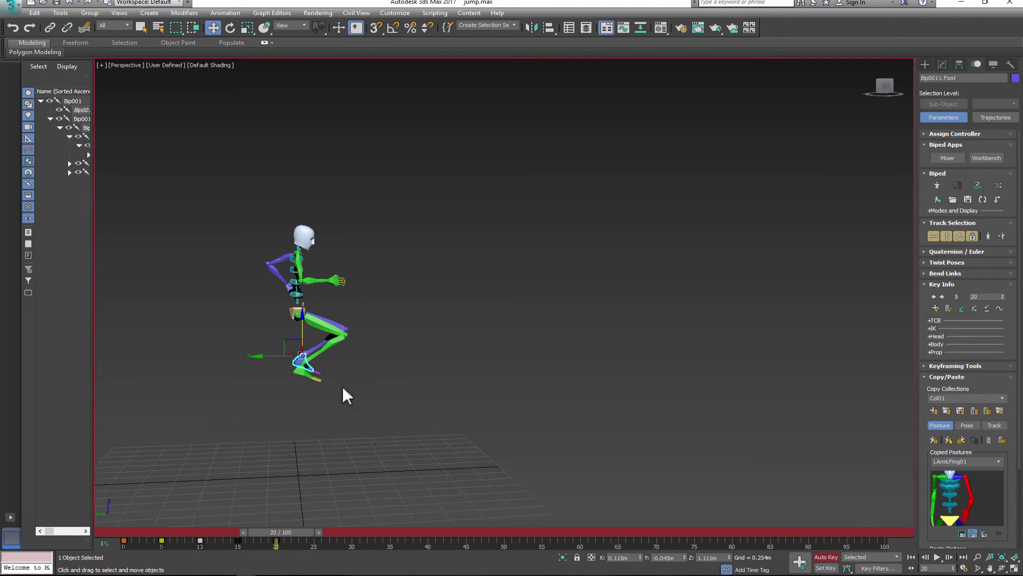
left_click(230, 29)
left_click_drag(331, 355, 335, 331)
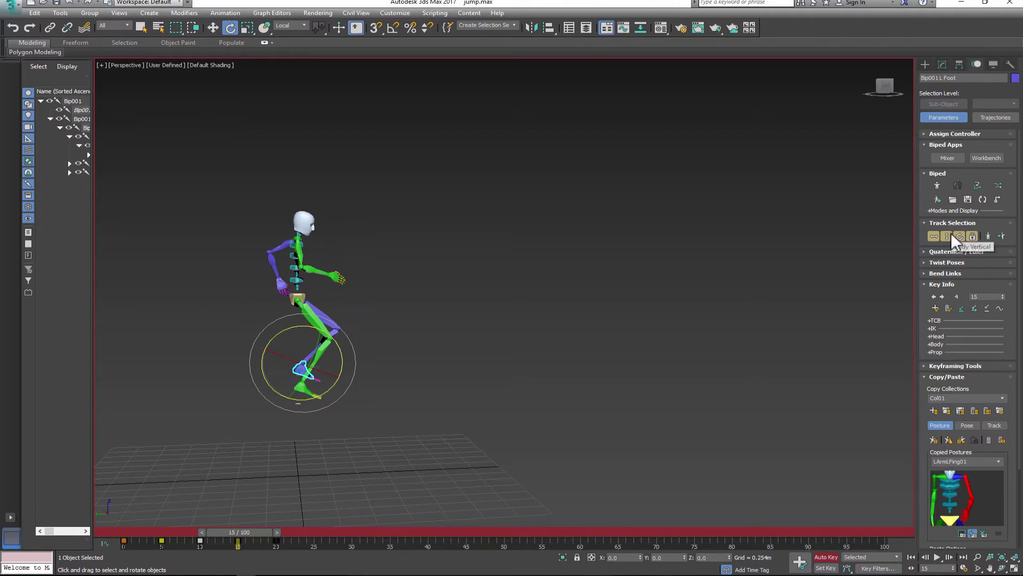
Copy the whole biped's keys from frame 15 to frame 25 and lower the body at frame 25.
left_click(951, 233)
left_click_drag(465, 170, 254, 408)
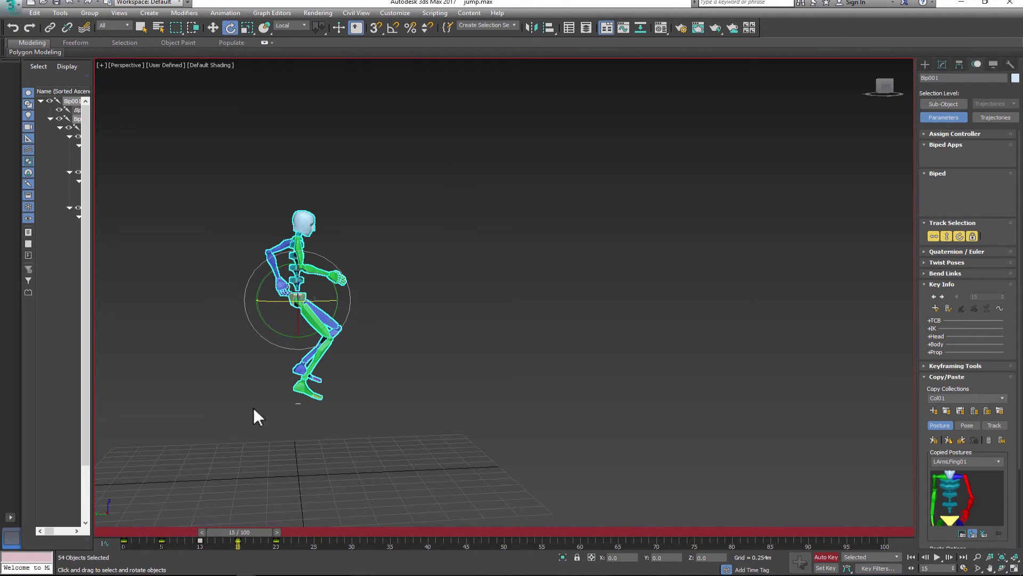
left_click(239, 542)
left_click_drag(239, 542, 345, 533, "shift")
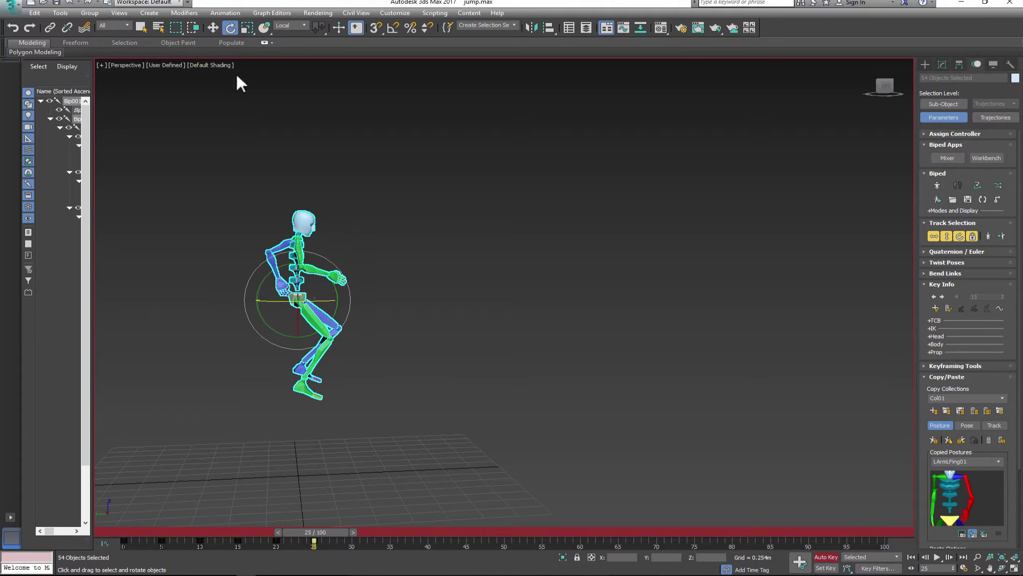
key("w")
left_click_drag(297, 268, 296, 292)
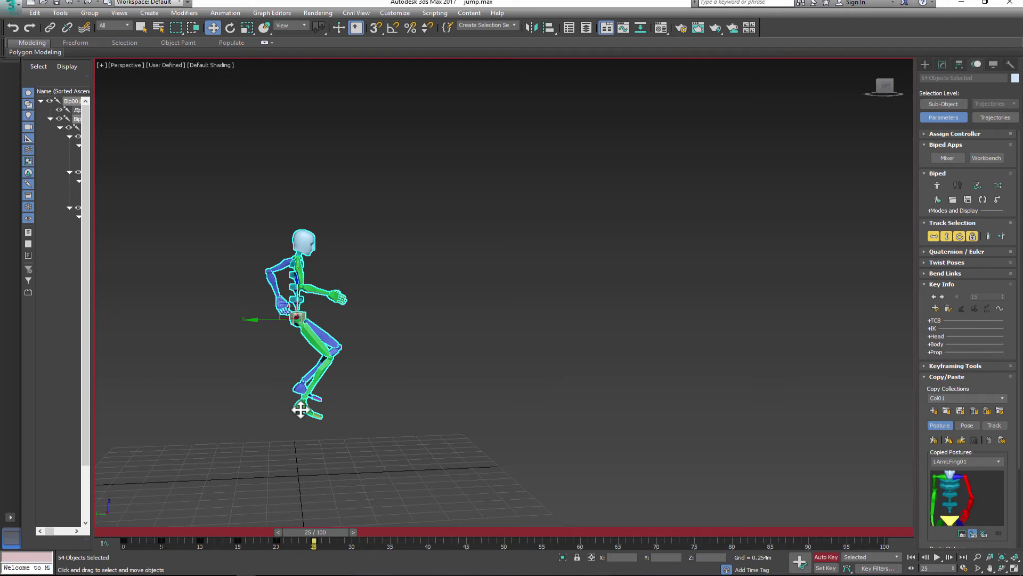
At frame 25, raise the right foot and lower the left foot so the legs differ in height.
left_click_drag(300, 409, 305, 349)
middle_click_drag(336, 402, 282, 406, "alt")
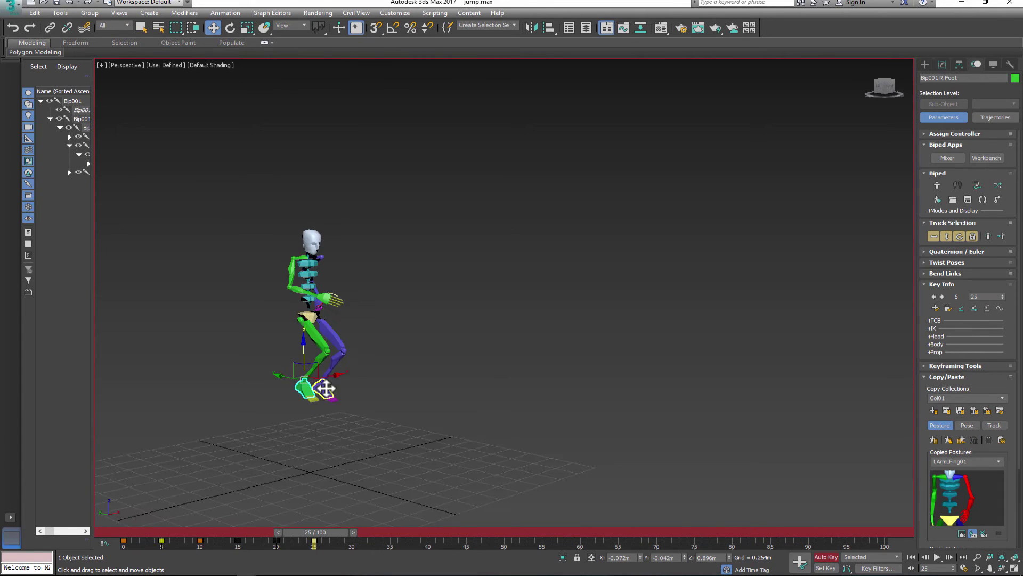
left_click(324, 388)
left_click_drag(321, 345, 320, 361)
middle_click_drag(328, 373, 308, 380, "alt")
At frame 25, nudge the right hand sideways and rotate it slightly.
left_click(307, 302)
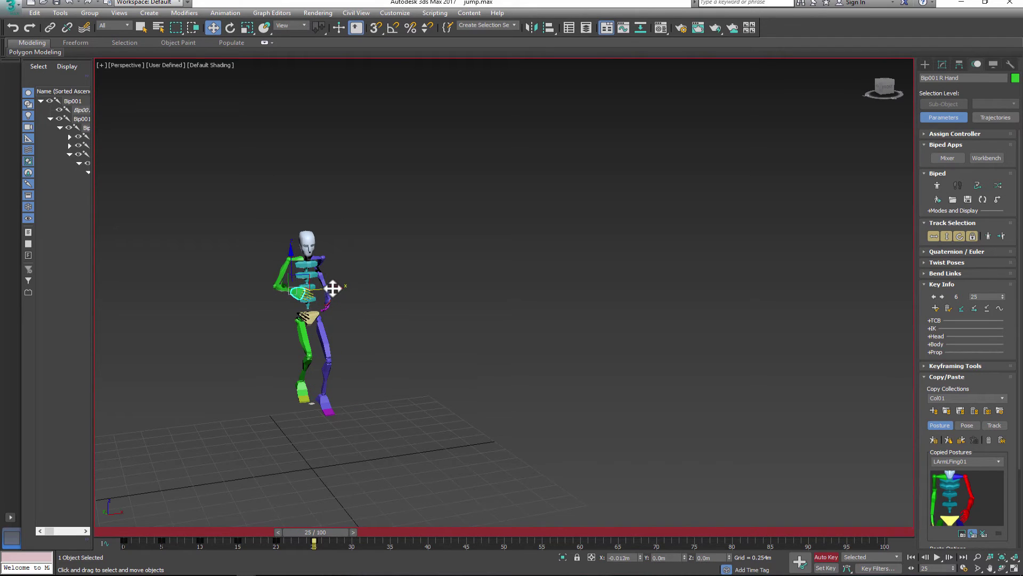
middle_click_drag(331, 290, 318, 297, "alt")
left_click(361, 310)
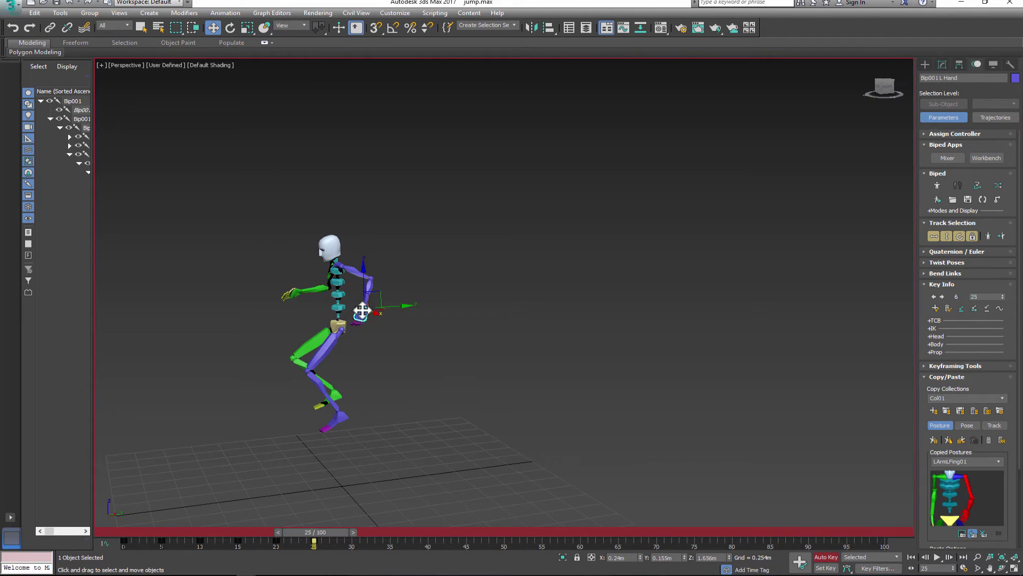
left_click(230, 27)
middle_click_drag(384, 291, 351, 298, "alt")
left_click(314, 323)
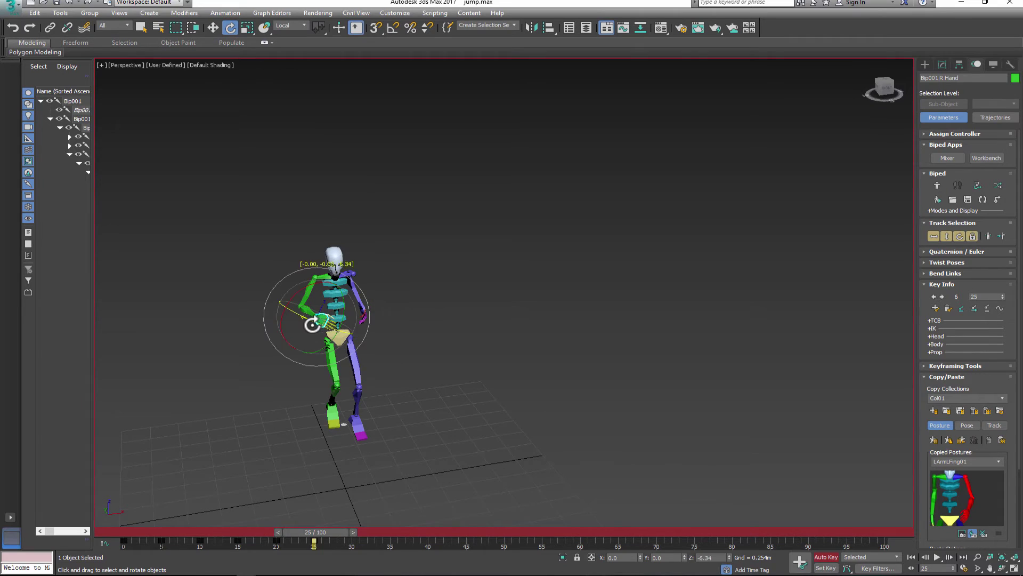
left_click_drag(312, 324, 316, 326)
middle_click_drag(340, 316, 388, 313, "alt")
Copy the whole biped's crouch keys from frame 5 to frame 30 and the standing pose keys to frame 35.
left_click_drag(309, 532, 172, 533)
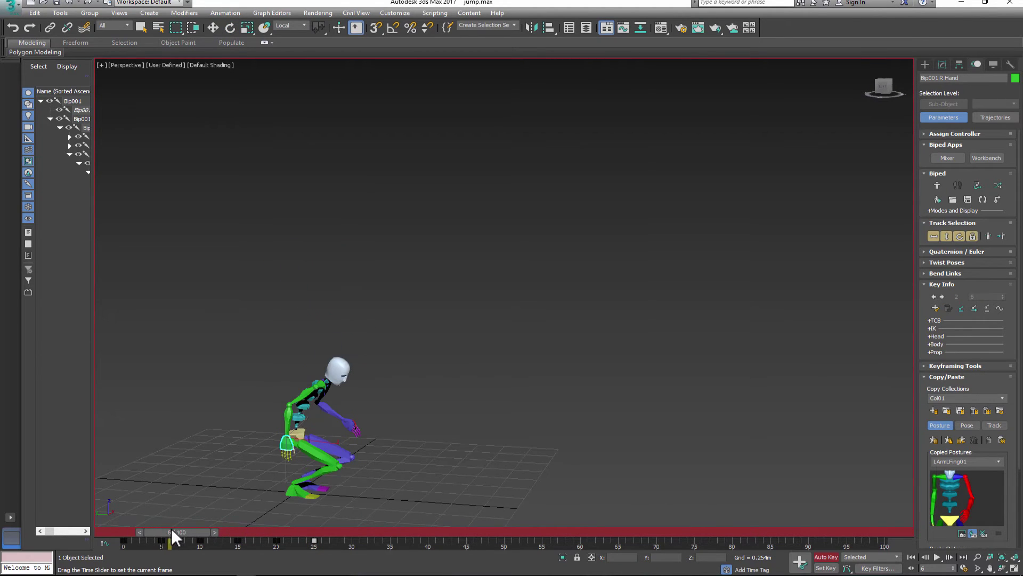
left_click(946, 236)
double_click(310, 467)
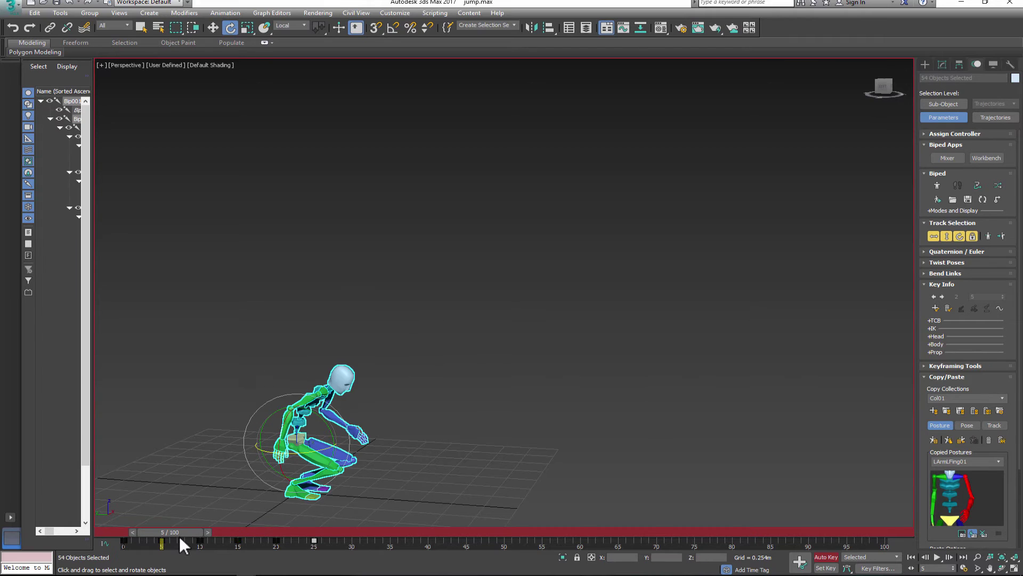
left_click_drag(217, 533, 373, 533)
key("e")
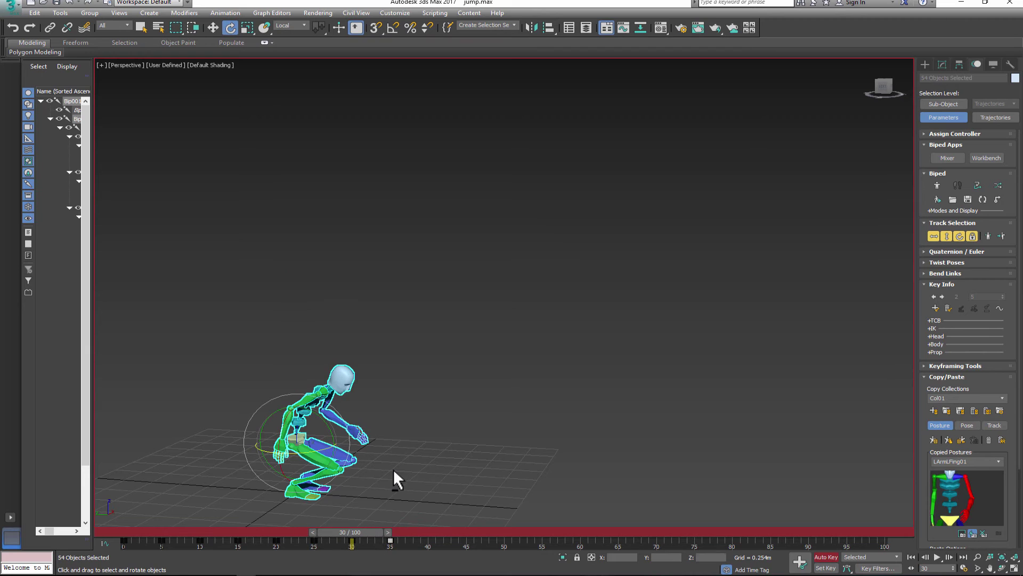
middle_click_drag(494, 462, 557, 438)
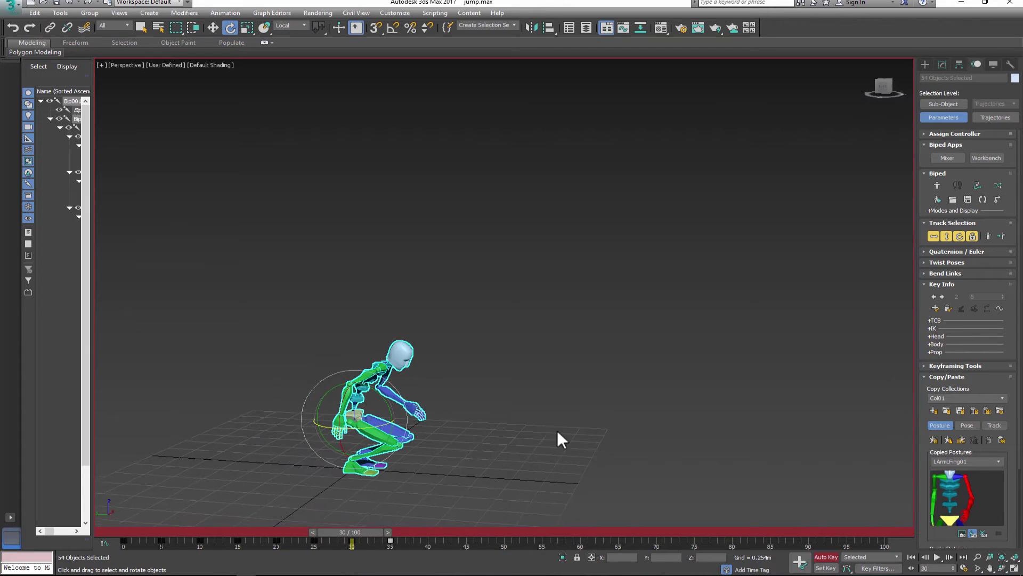
At frame 30, lower the left hand and pull it back toward the body.
left_click(212, 29)
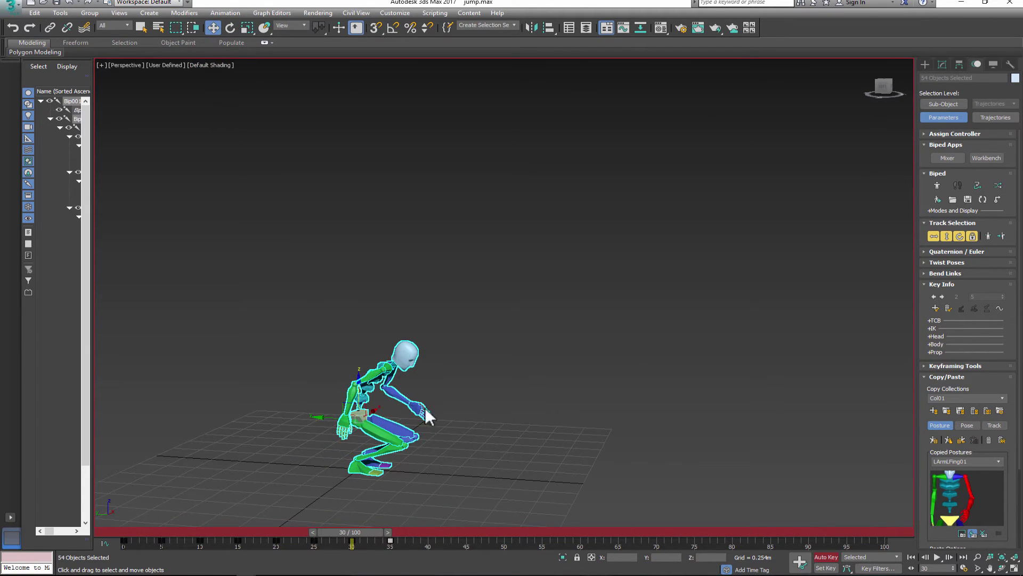
left_click(423, 411)
middle_click_drag(422, 407, 421, 370, "alt")
left_click_drag(421, 370, 423, 385)
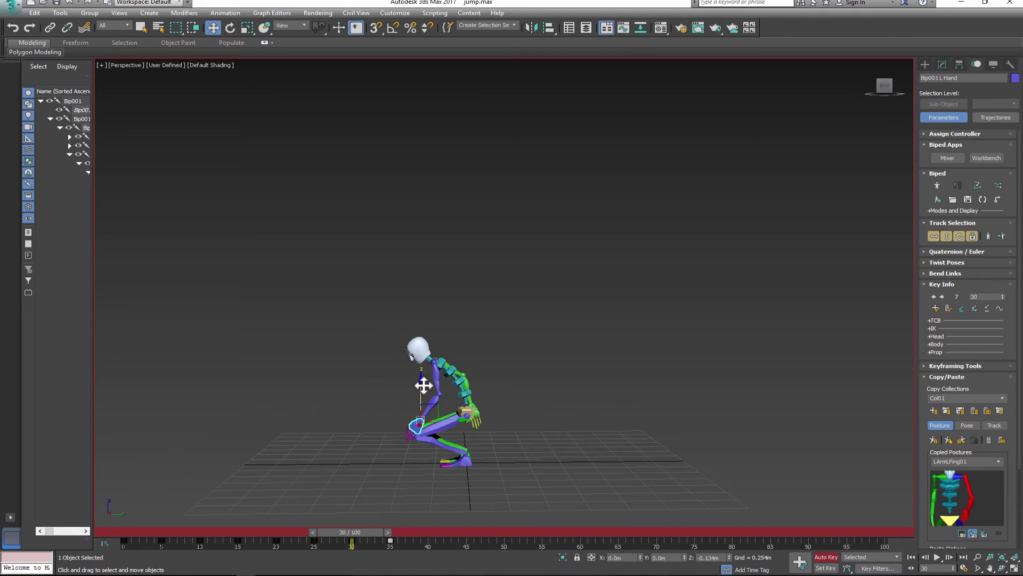
left_click_drag(467, 422, 485, 423)
middle_click_drag(485, 422, 501, 437, "alt")
At frame 30, move the right hand forward and slightly down.
middle_click_drag(380, 421, 424, 408, "alt")
left_click(391, 413)
left_click_drag(347, 408, 366, 411)
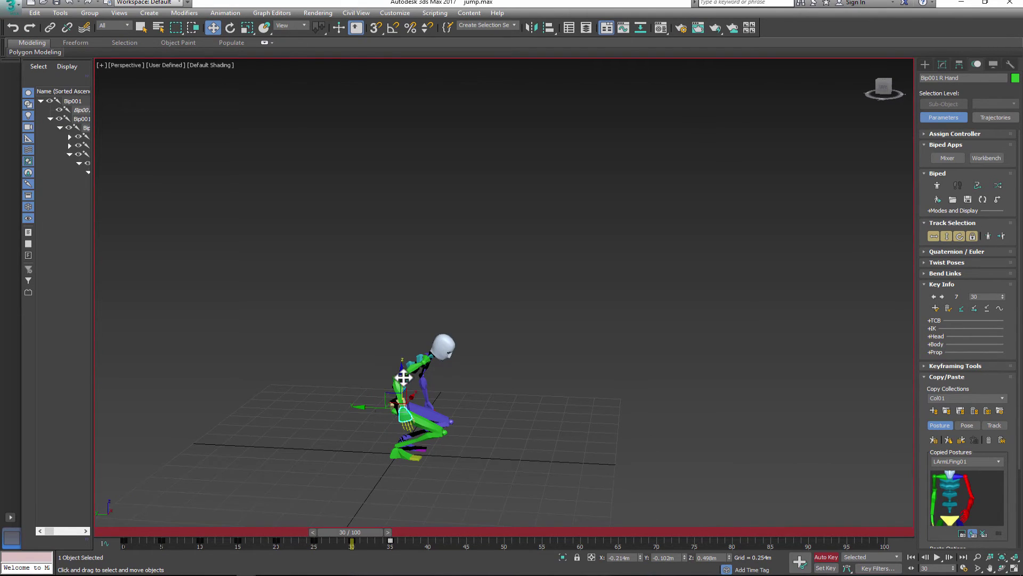
left_click_drag(403, 377, 405, 384)
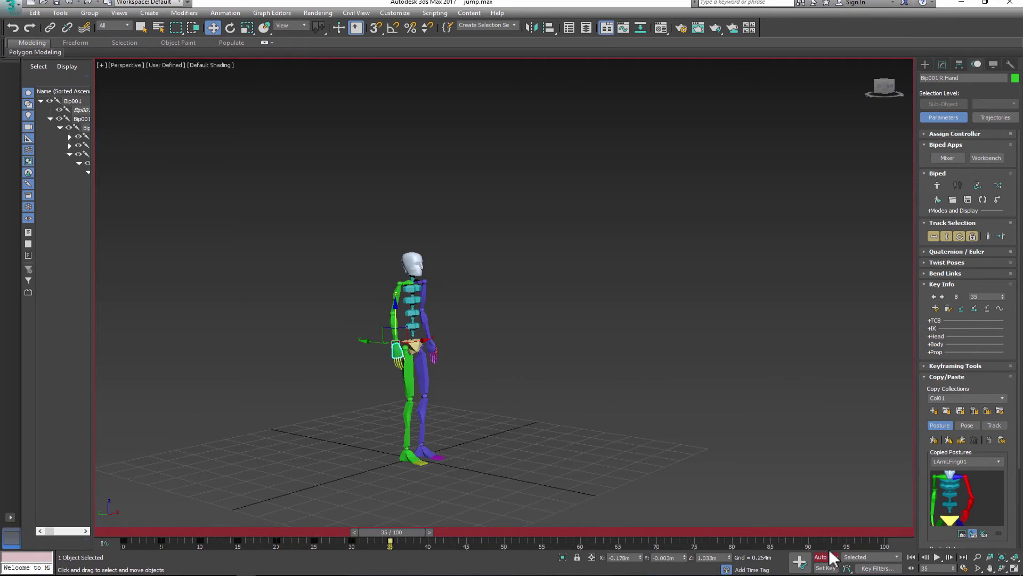
Set the animation's end time to frame 40 and play back the whole jump.
left_click(965, 568)
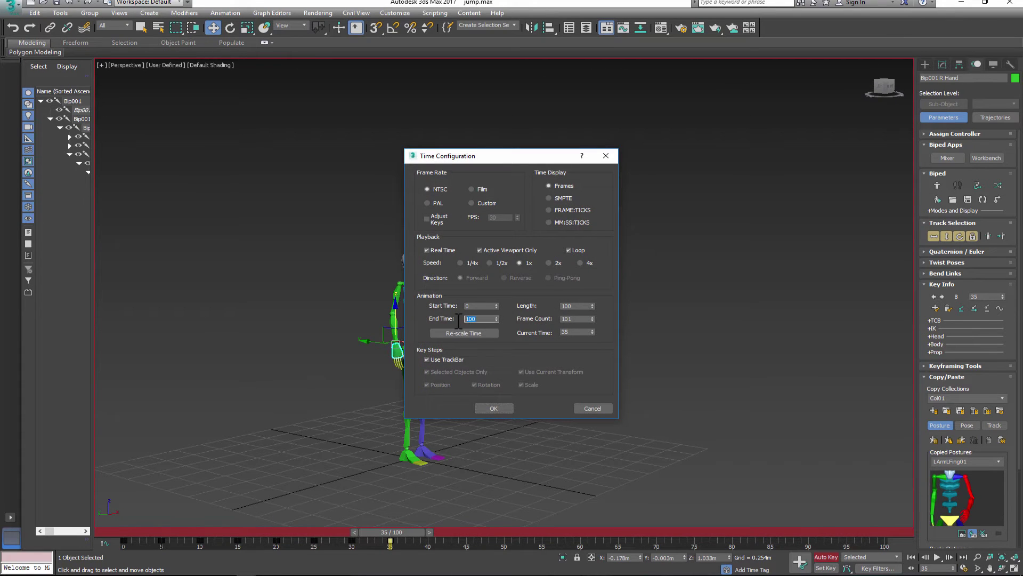
left_click(504, 408)
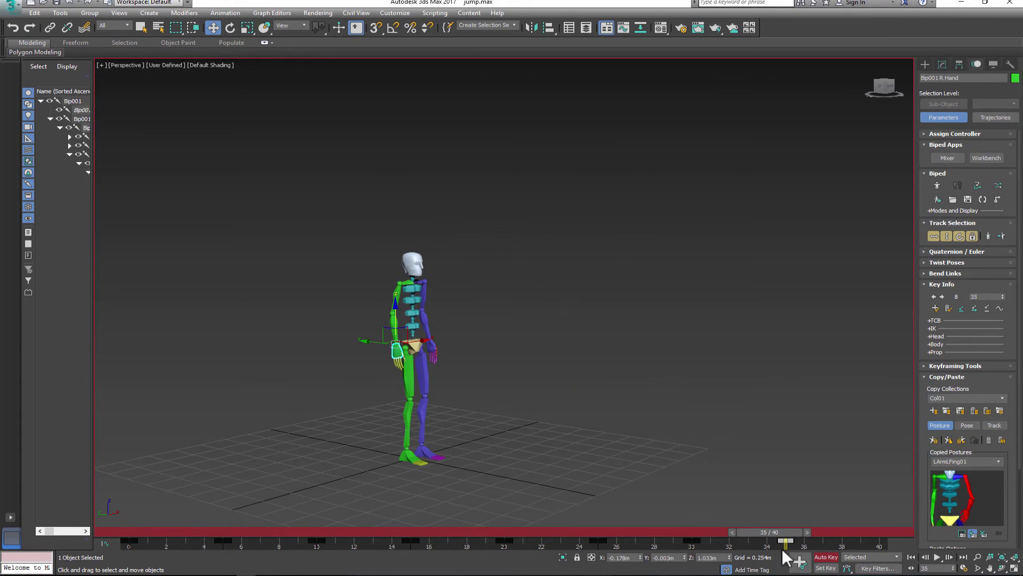
left_click_drag(778, 532, 714, 532)
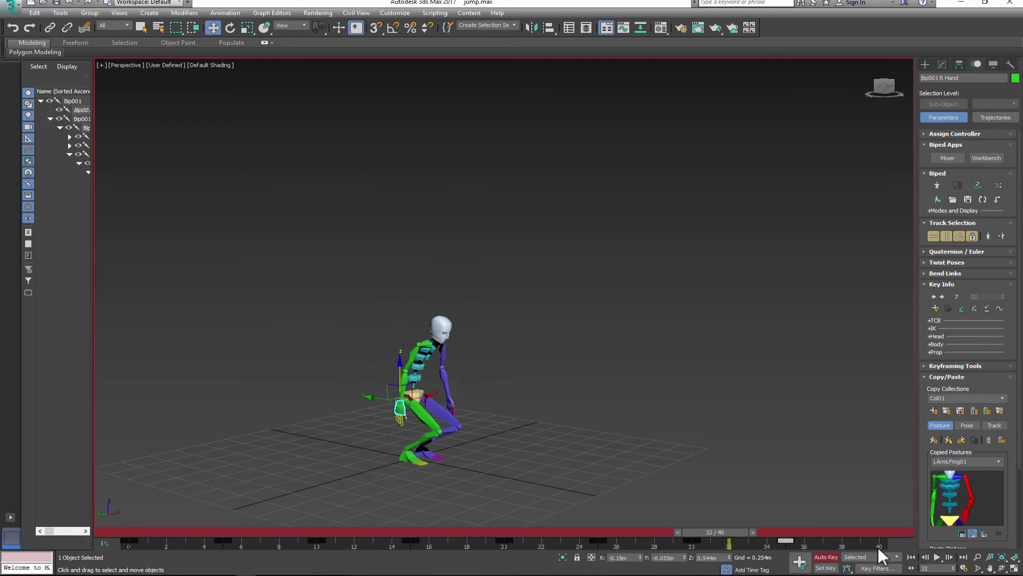
left_click(937, 557)
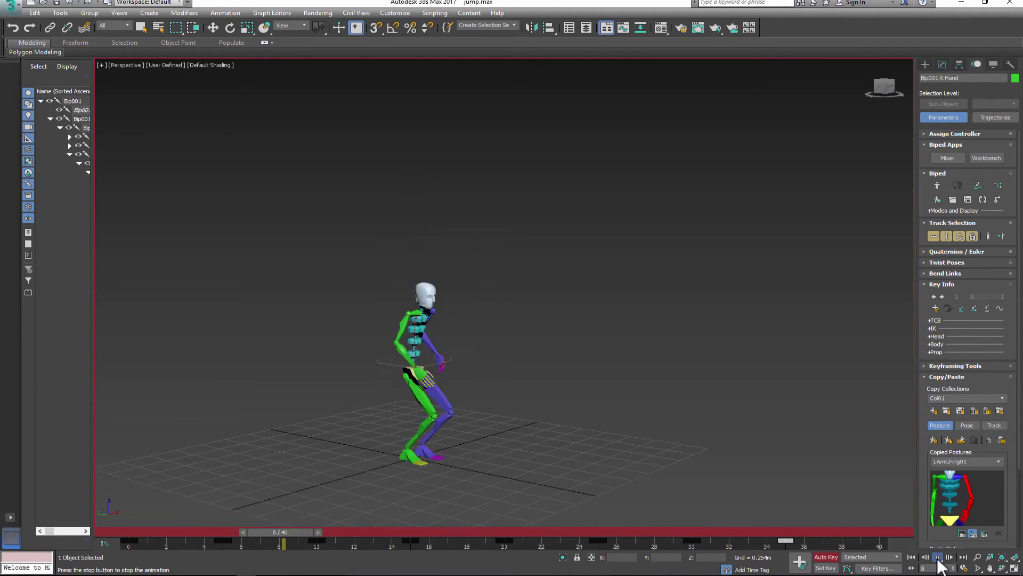
left_click(938, 558)
In the left view, raise the biped's body by about 0.19 m at frame 15.
key("alt+w")
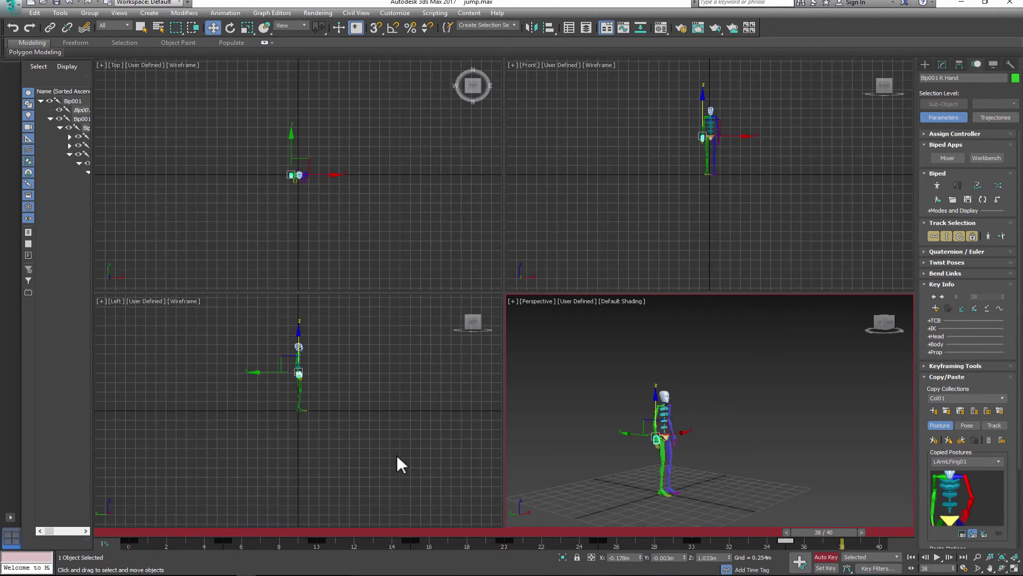
middle_click(397, 456)
key("alt+w")
middle_click_drag(583, 322, 514, 406)
left_click(948, 236)
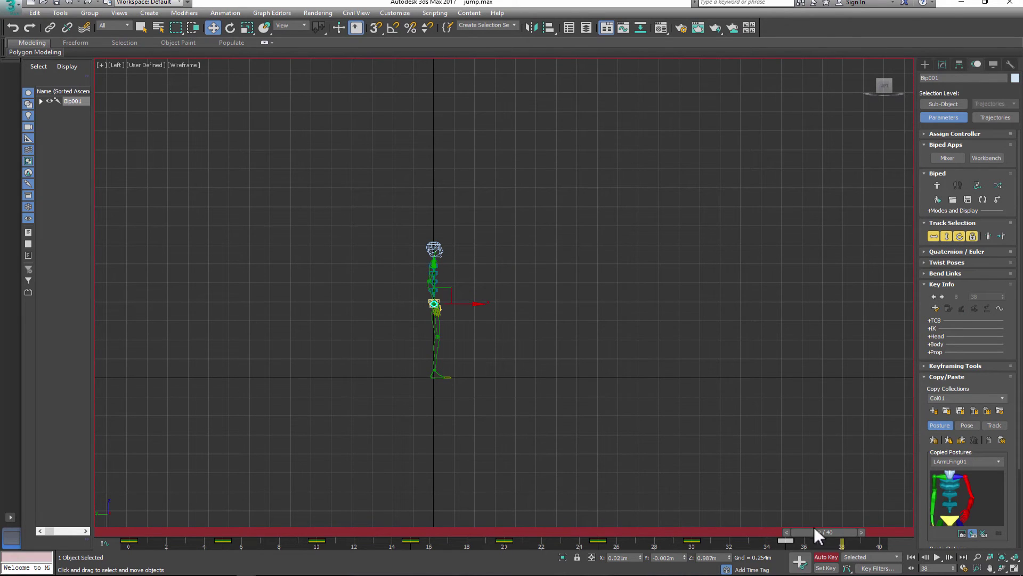
left_click_drag(811, 531, 398, 521)
key("w")
left_click_drag(431, 221, 438, 206)
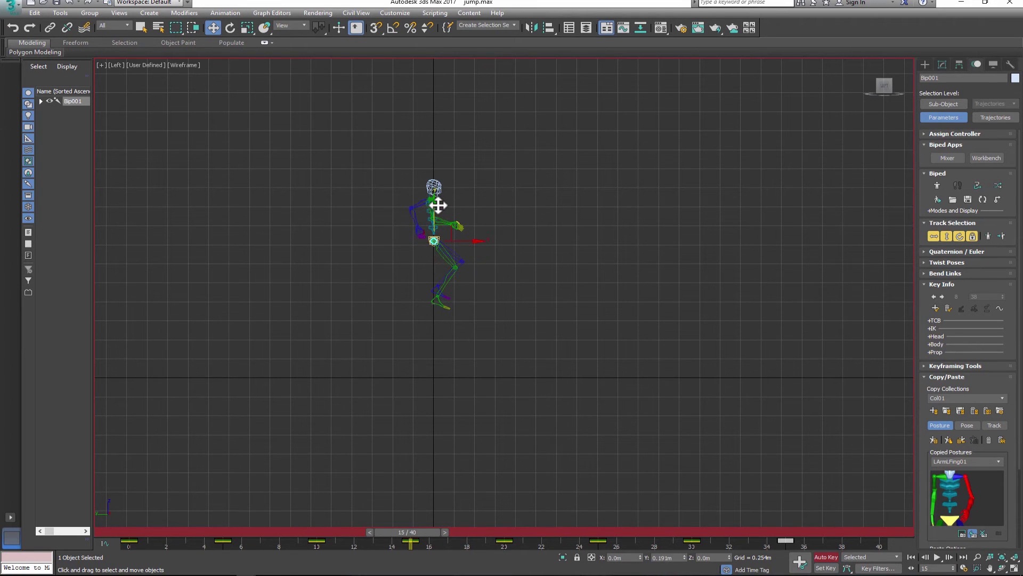
Lower the biped's body slightly at frame 25 in the left view.
left_click_drag(413, 531, 600, 531)
key("w")
left_click_drag(434, 234, 434, 249)
At frame 27, lower the left foot about 0.18 m toward the ground and set a key for it.
left_click_drag(606, 533, 652, 524)
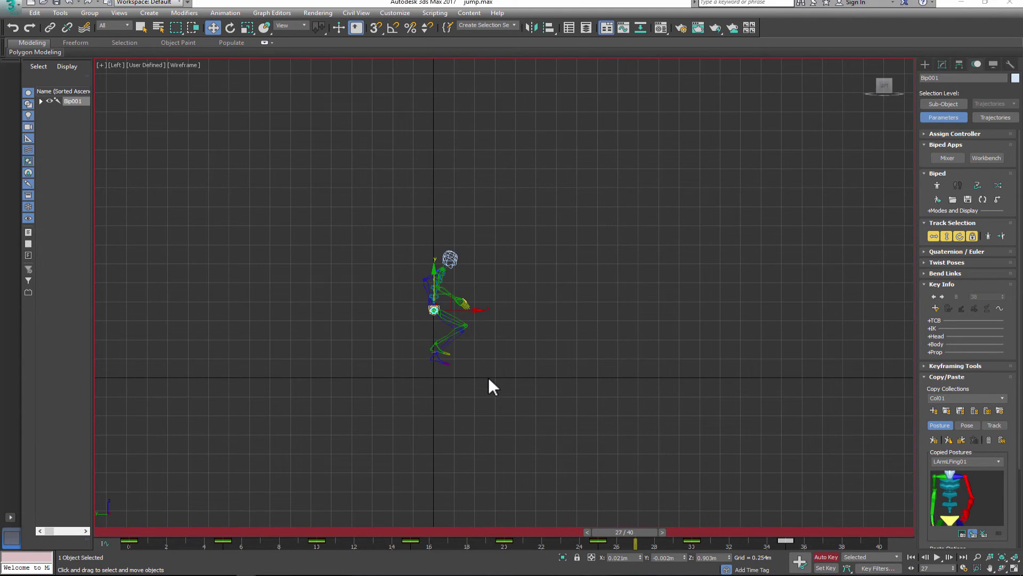
left_click_drag(640, 532, 643, 531)
left_click(437, 363)
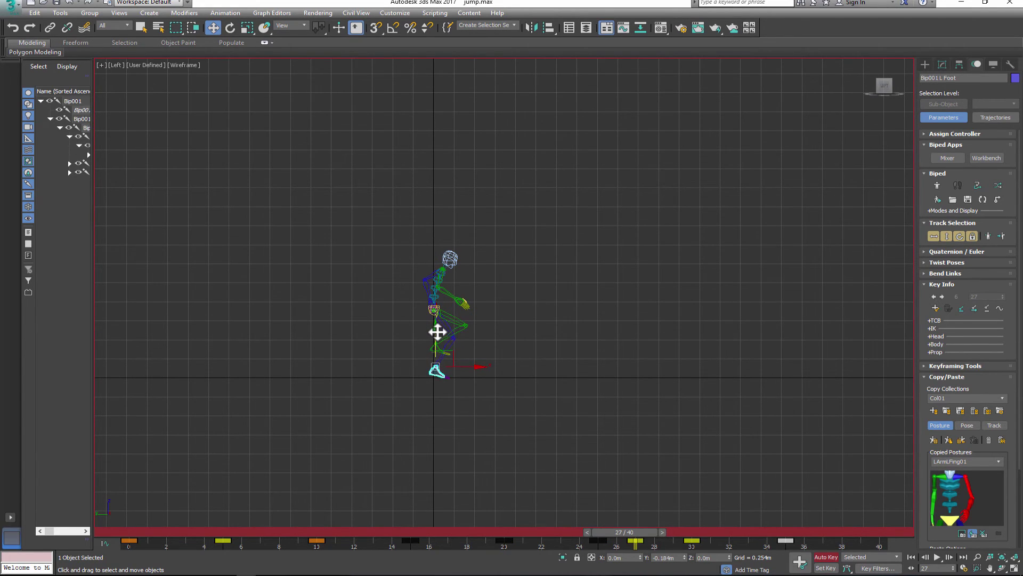
scroll(441, 368, "up", 5)
key("e")
left_click(965, 308)
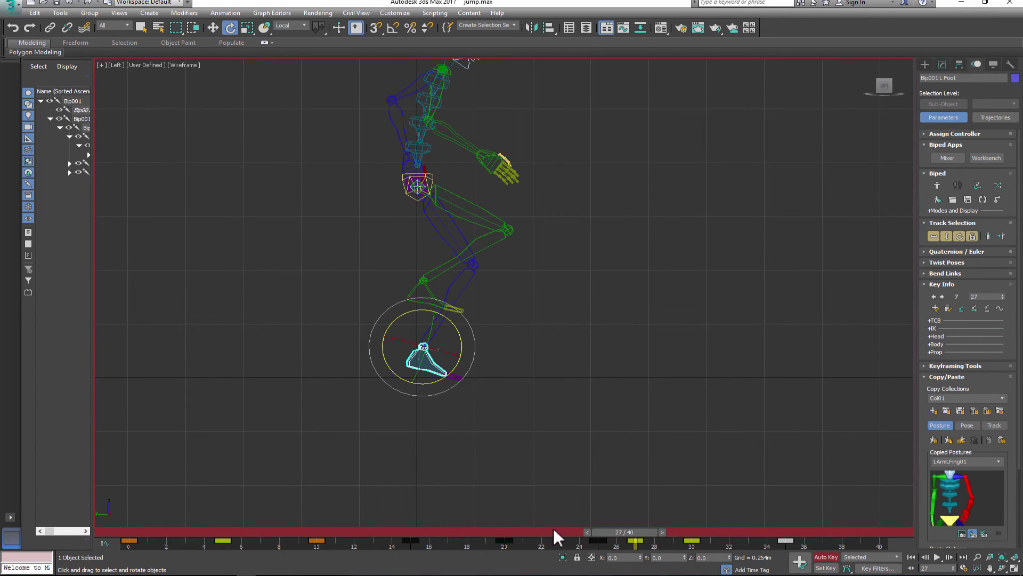
left_click_drag(553, 528, 650, 532)
At frame 27, lower the right foot by about 0.21 m toward the left foot.
left_click(429, 294)
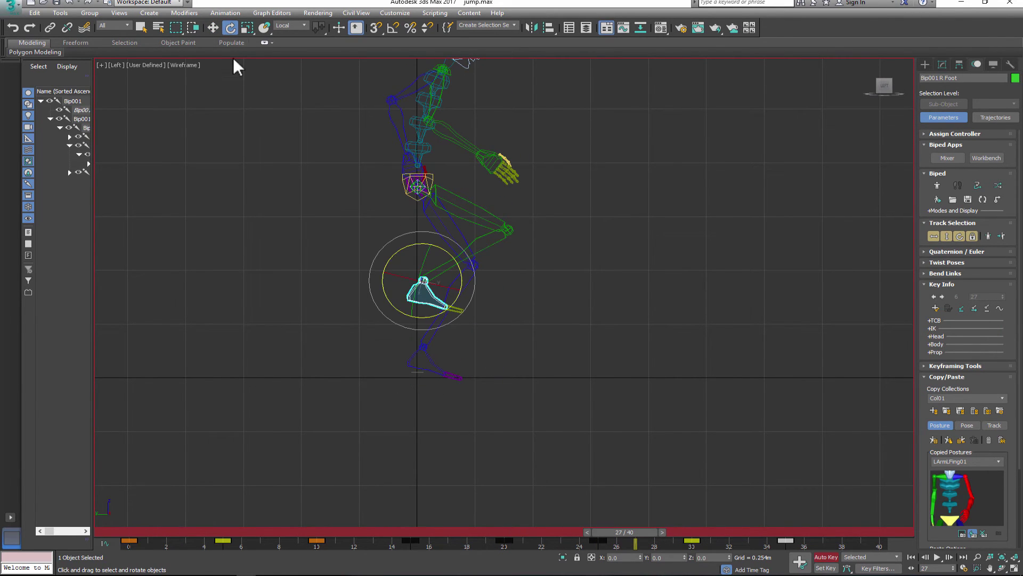
left_click(213, 28)
left_click_drag(423, 242, 433, 285)
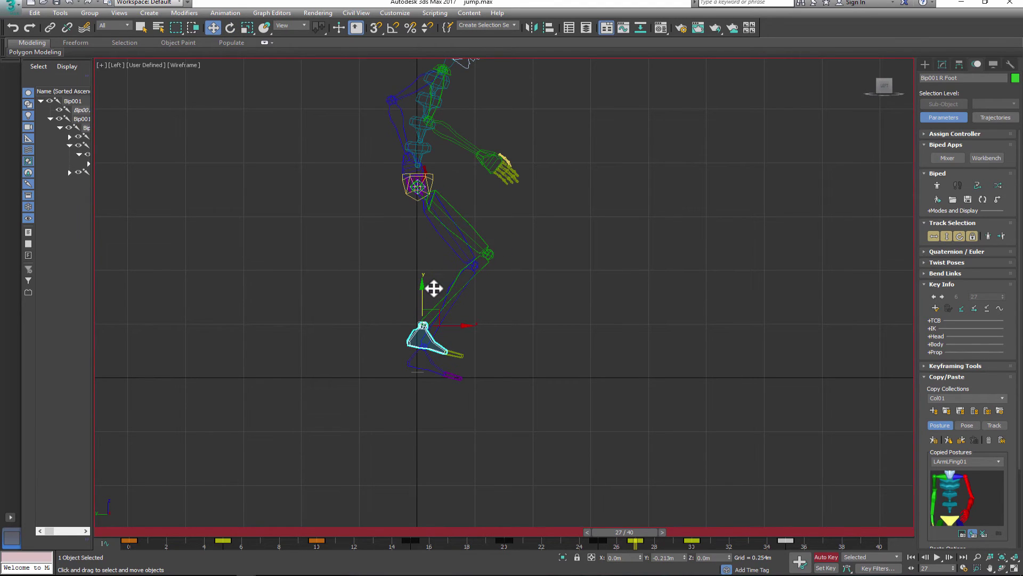
Review the landing frames and play back the revised jump in the perspective view.
left_click_drag(638, 533, 734, 532)
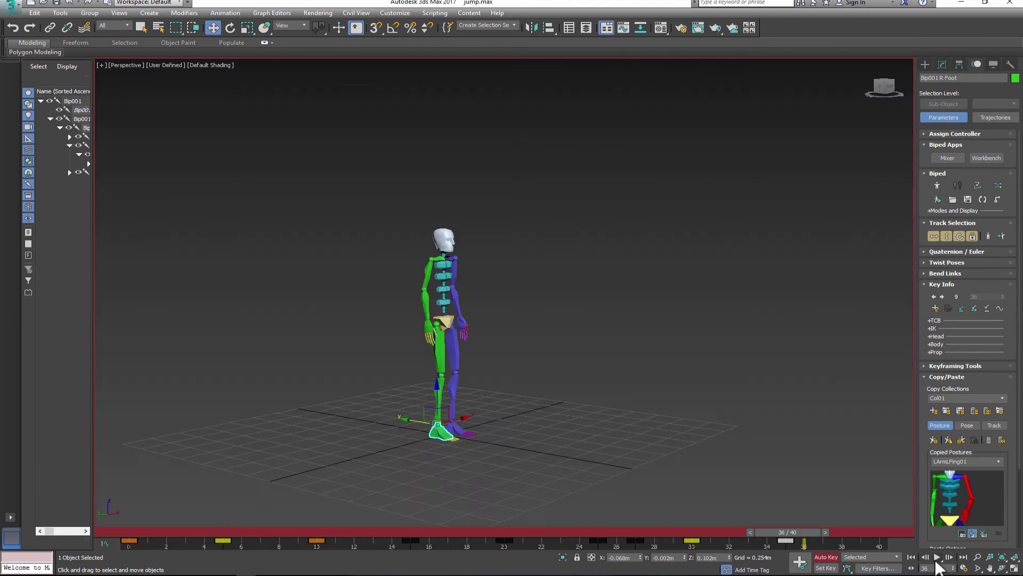
left_click(937, 557)
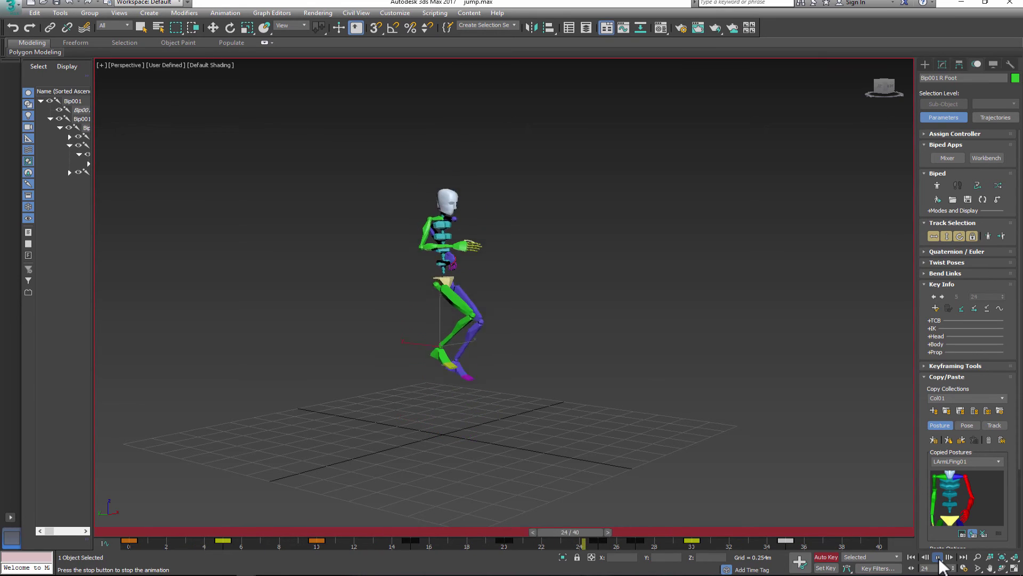
left_click(938, 558)
At frame 15, lower the right foot slightly in the perspective view.
left_click_drag(811, 531, 403, 520)
key("w")
middle_click_drag(435, 453, 482, 438, "alt")
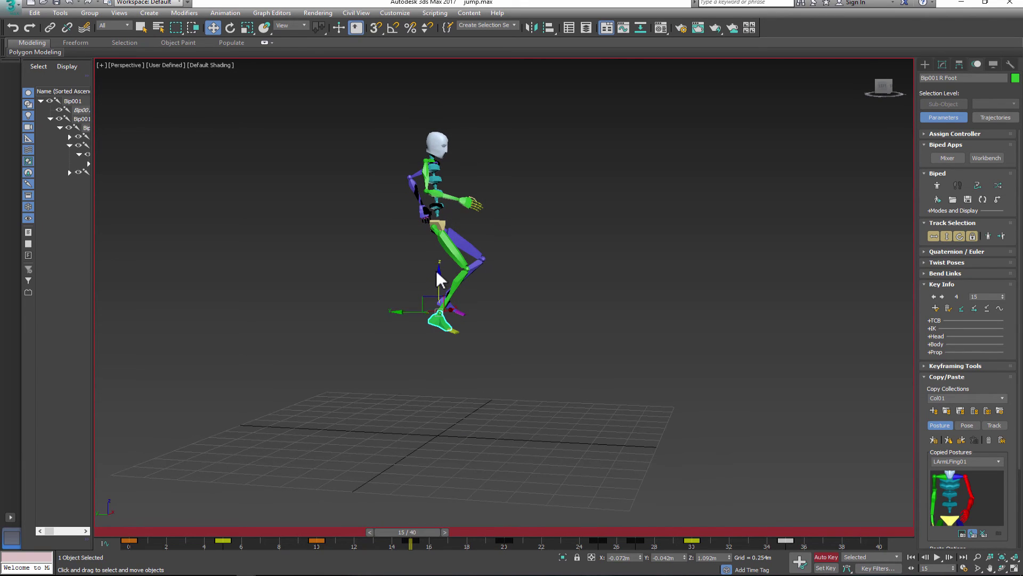
left_click_drag(438, 271, 438, 279)
At frame 20, raise the right foot slightly to bend the right knee more.
left_click_drag(427, 532, 524, 533)
key("w")
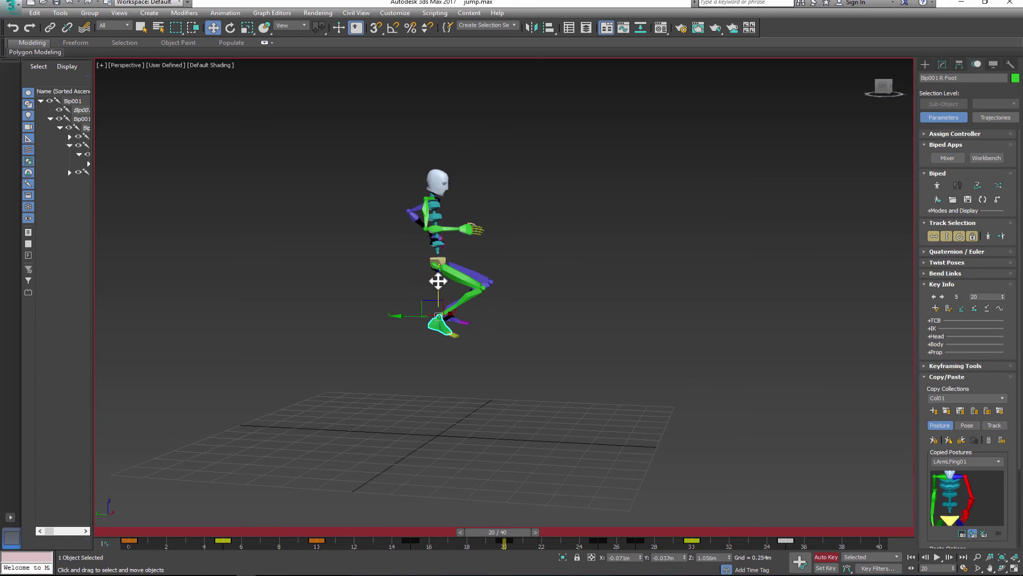
left_click_drag(438, 281, 440, 273)
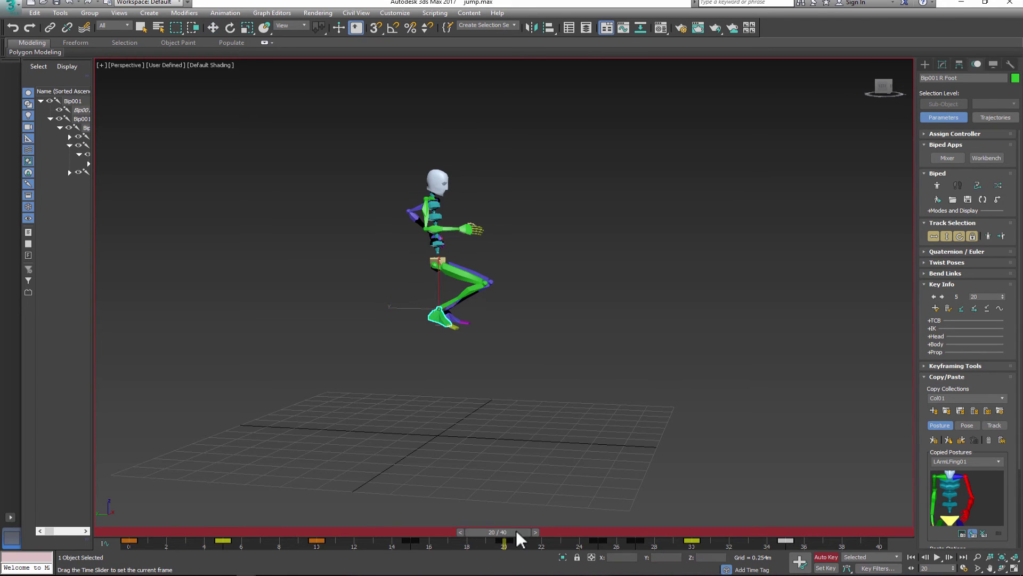
At frame 25, lower the left foot slightly and play back the jump to check it.
left_click_drag(516, 530, 599, 529)
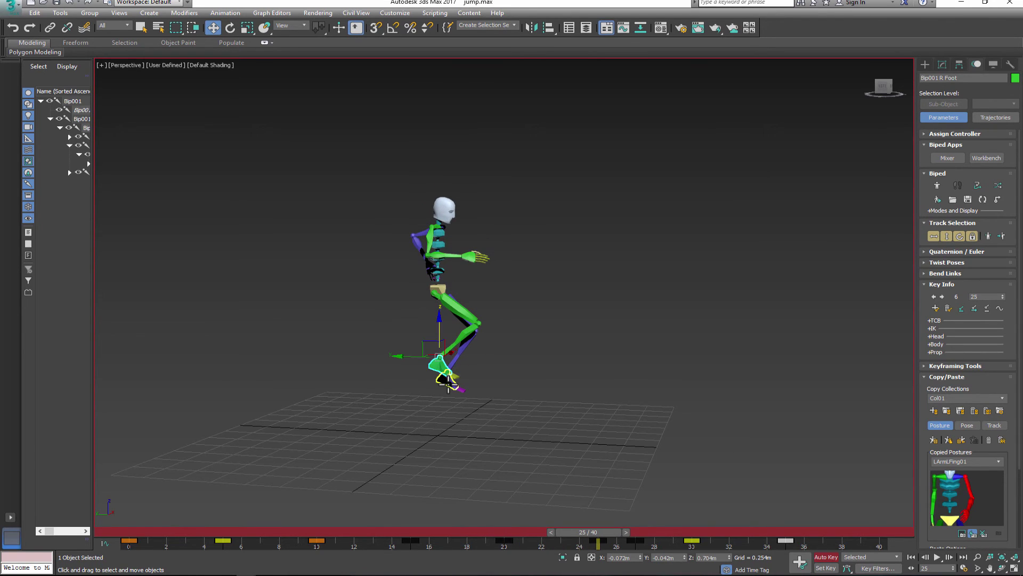
left_click(448, 379)
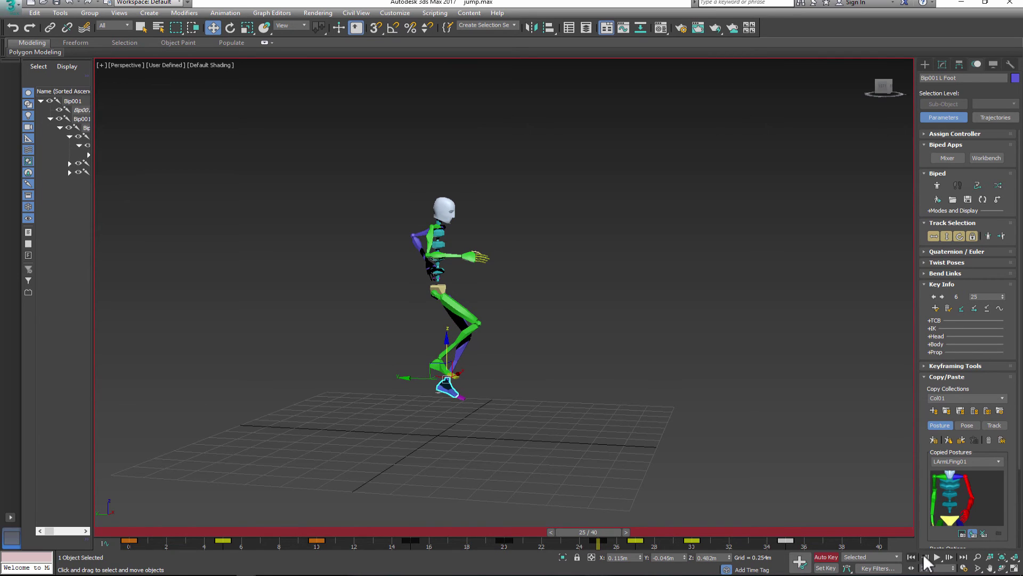
left_click(937, 557)
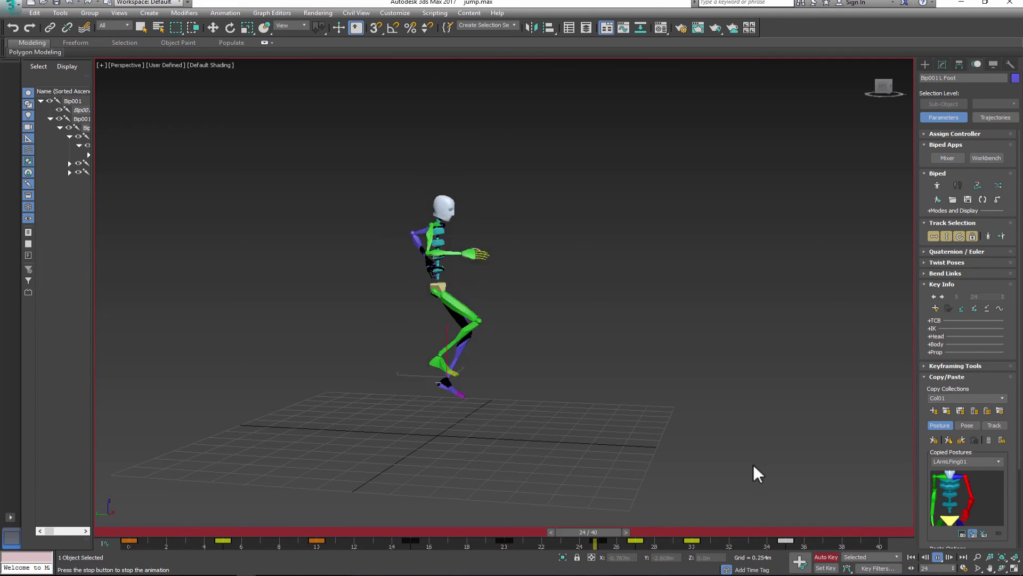
Stop the playback, select the whole biped and shift all keys after frame 0 one frame earlier, placing the crouch at frame 4.
middle_click_drag(739, 463, 670, 463, "alt")
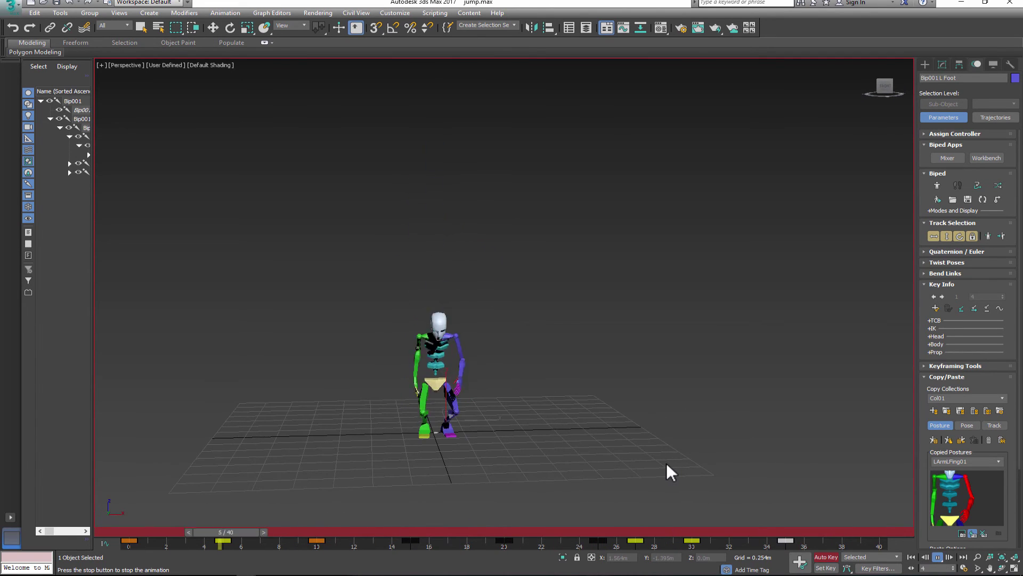
left_click(937, 556)
left_click(947, 238)
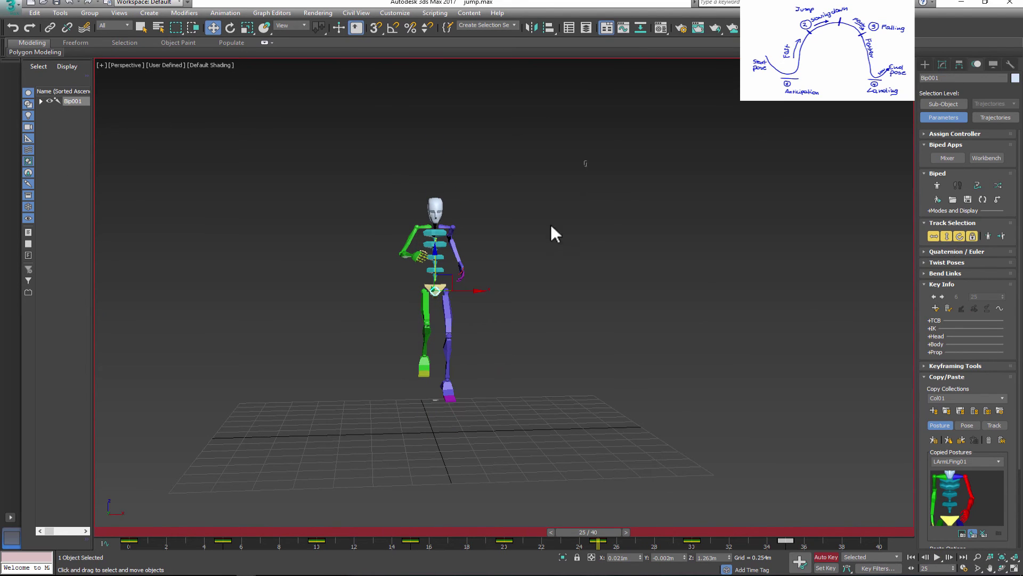
left_click_drag(551, 224, 374, 430)
left_click_drag(208, 545, 649, 551)
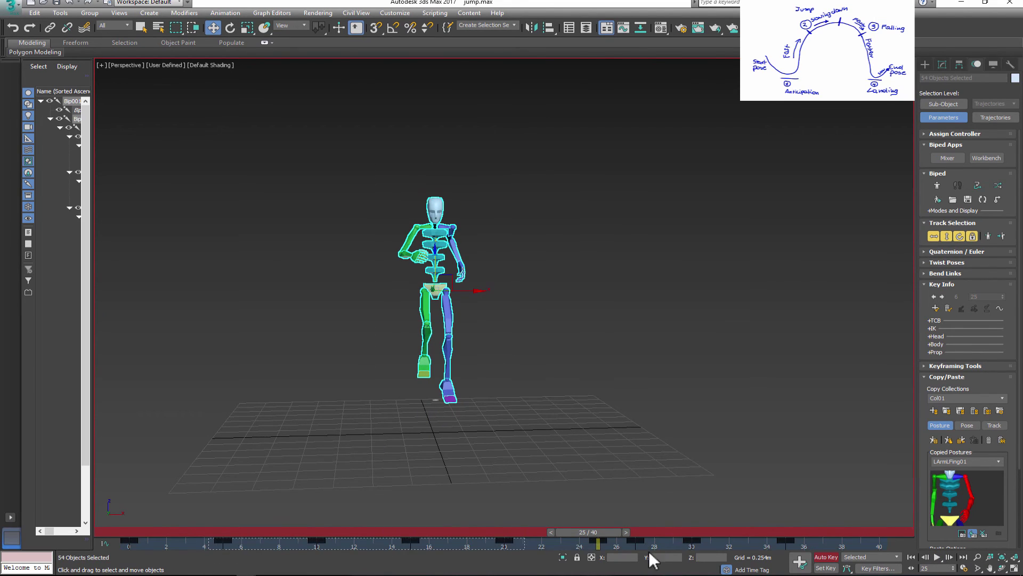
left_click_drag(224, 542, 205, 542)
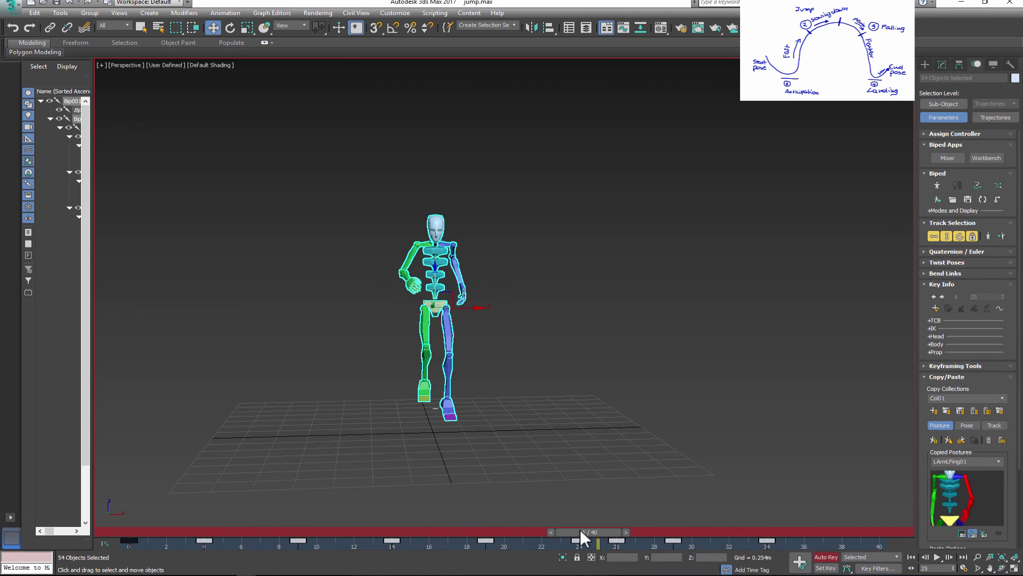
Shift the push-off key and all keys following it two frames earlier, placing the push-off at frame 7.
left_click_drag(589, 531, 326, 532)
key("w")
left_click(298, 540)
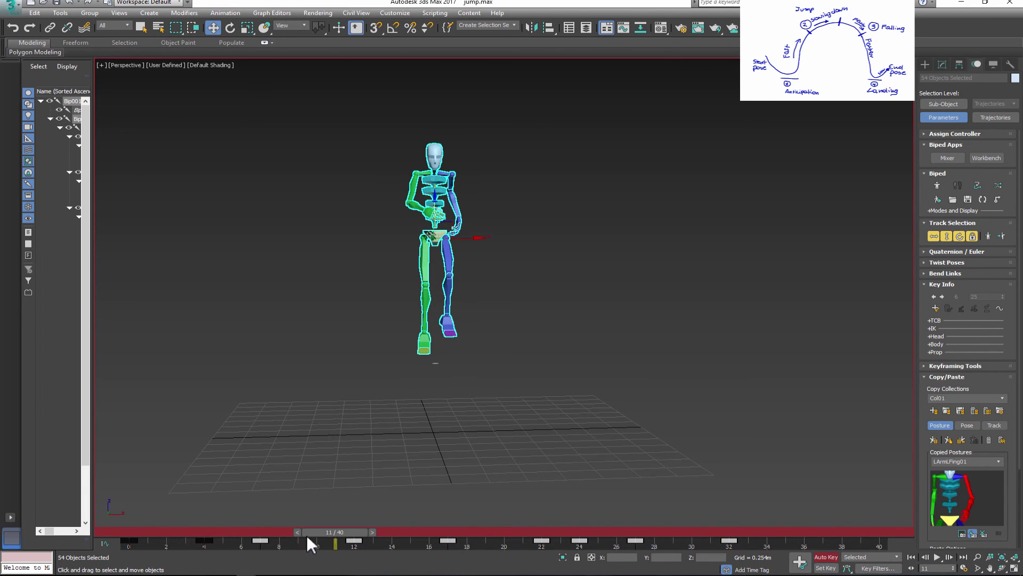
Place the landing contact key at frame 25, with the landing-crouch and standing keys at frames 27 and 32, and play back the jump.
left_click_drag(757, 540, 527, 532)
left_click_drag(780, 539, 558, 532)
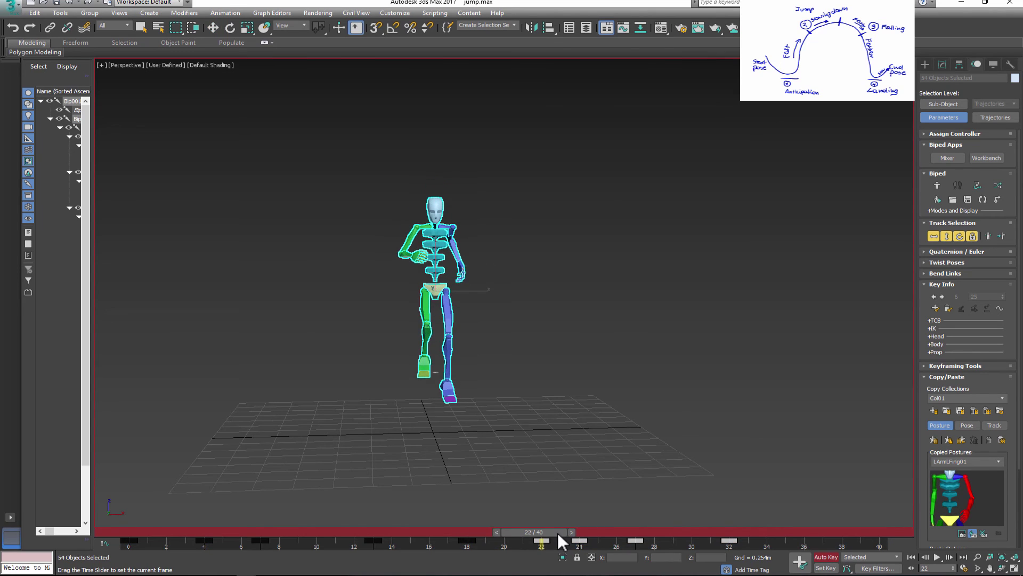
key("w")
left_click_drag(759, 538, 598, 532)
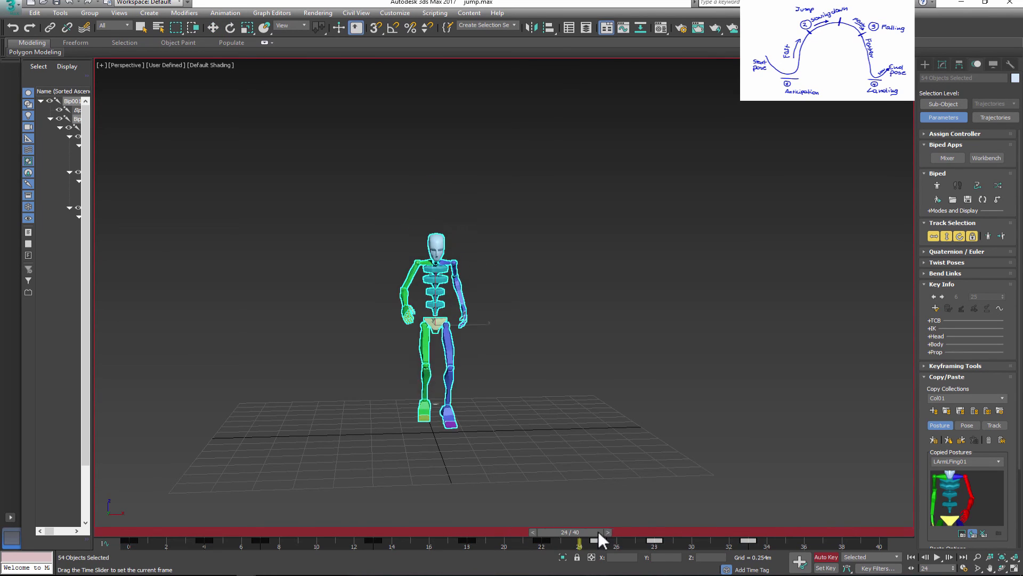
left_click_drag(768, 545, 730, 536)
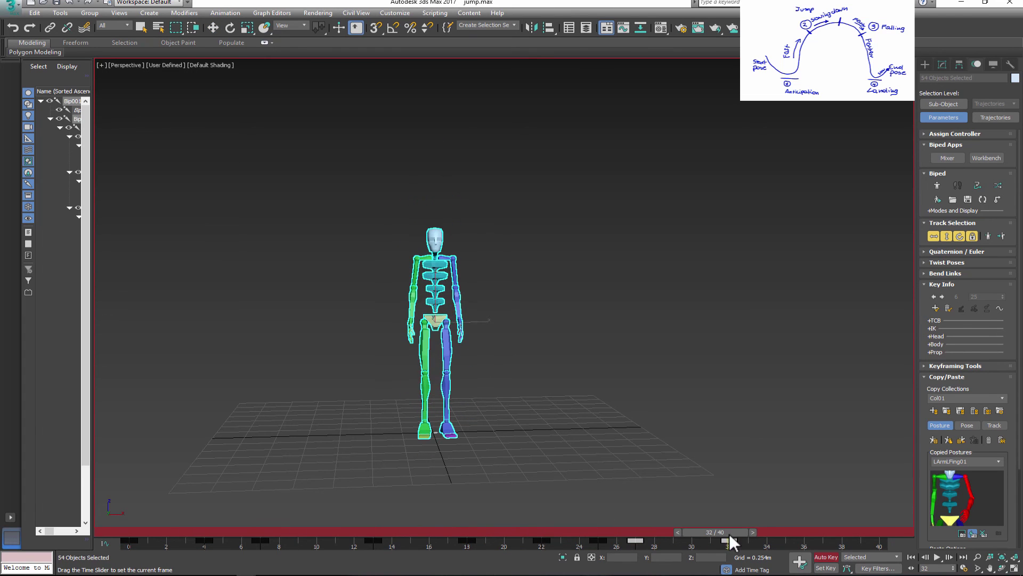
left_click(938, 557)
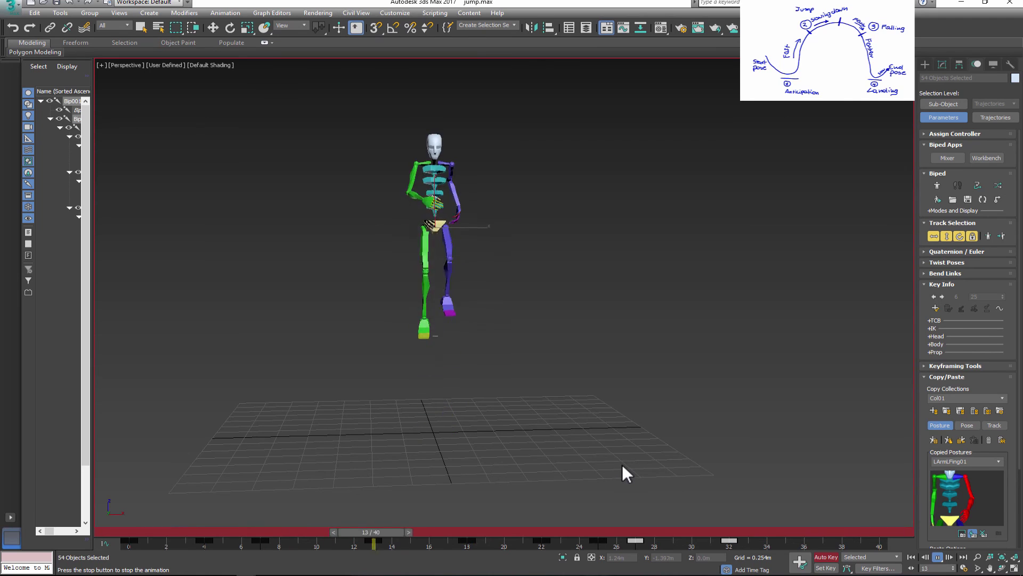
middle_click_drag(607, 461, 677, 468, "alt")
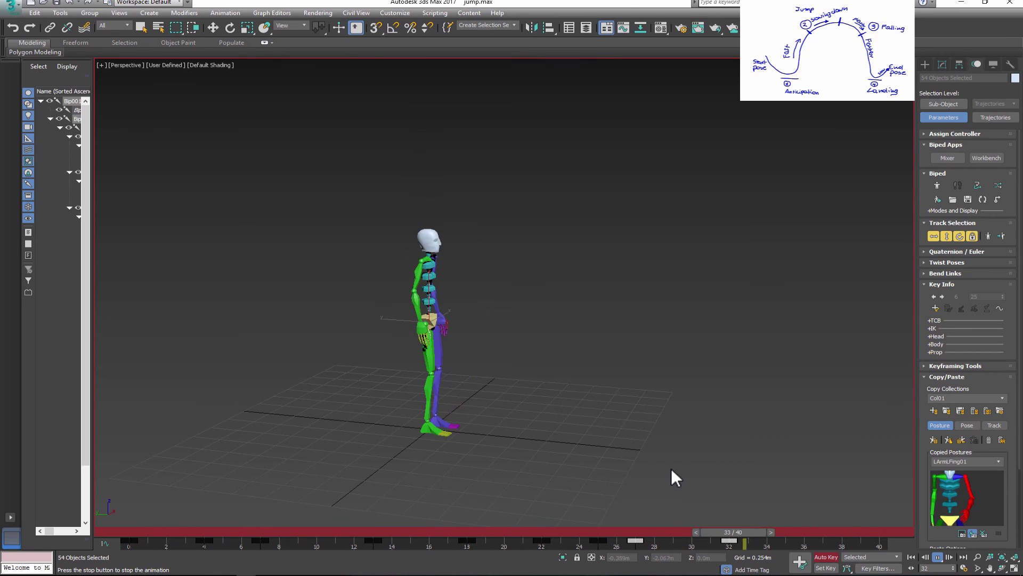
left_click(938, 557)
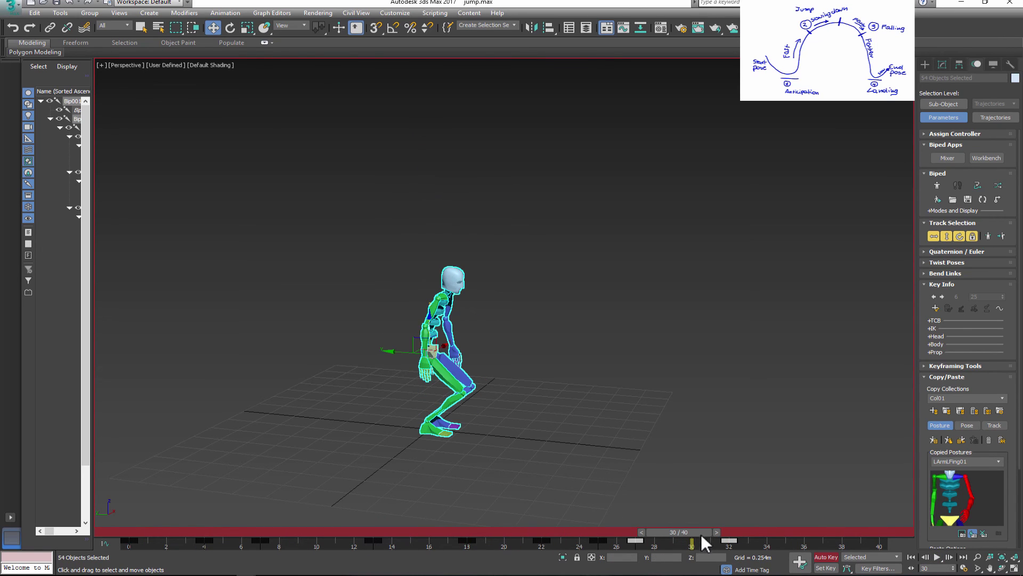
Move the final standing key to frame 34 and play back the jump from different angles.
mouse_move(701, 533)
left_mouse_down()
mouse_move(636, 530)
mouse_move(696, 532)
left_mouse_up()
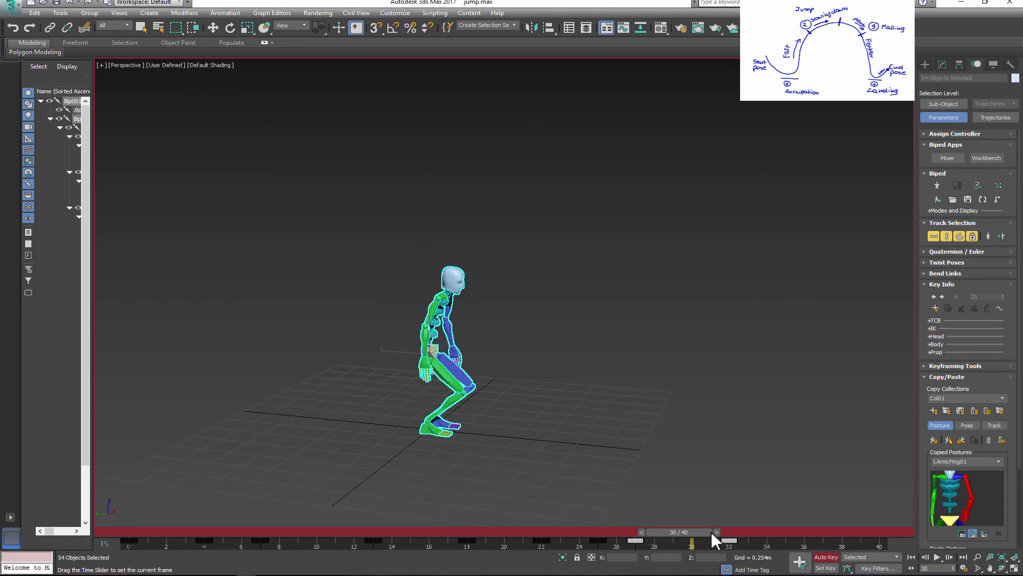
left_click_drag(761, 539, 681, 533)
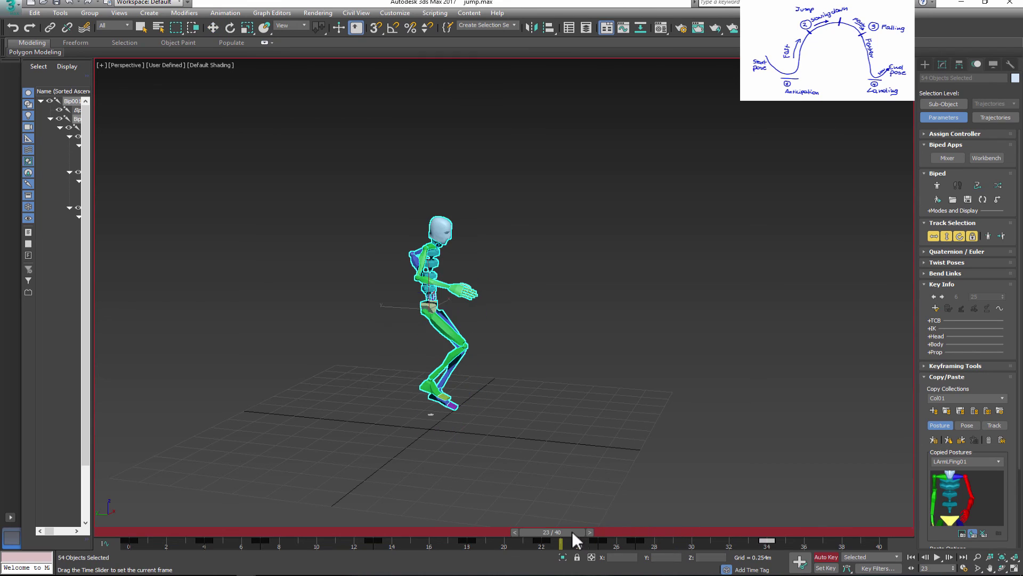
key("w")
left_click(937, 557)
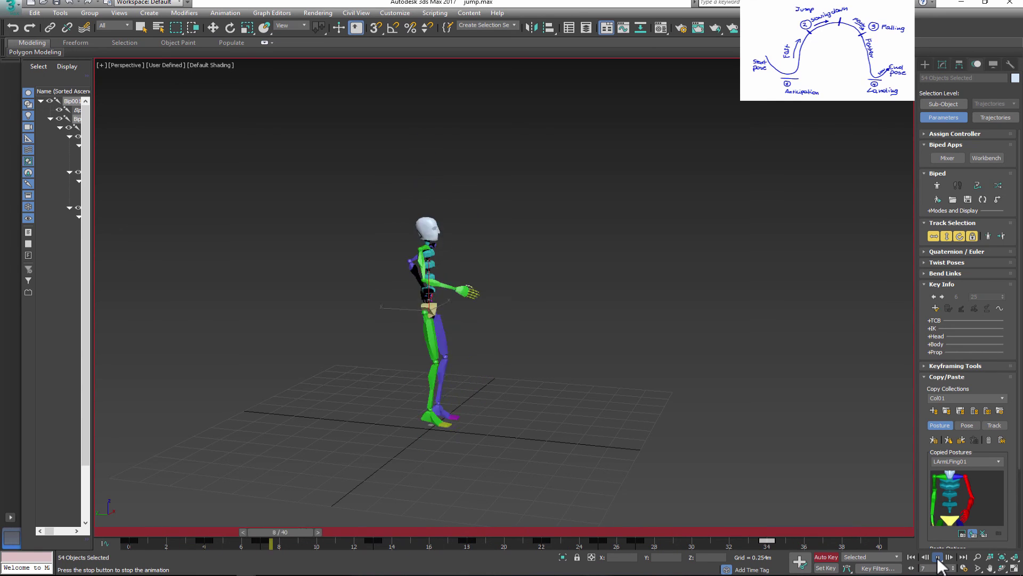
middle_click_drag(687, 489, 752, 487, "alt")
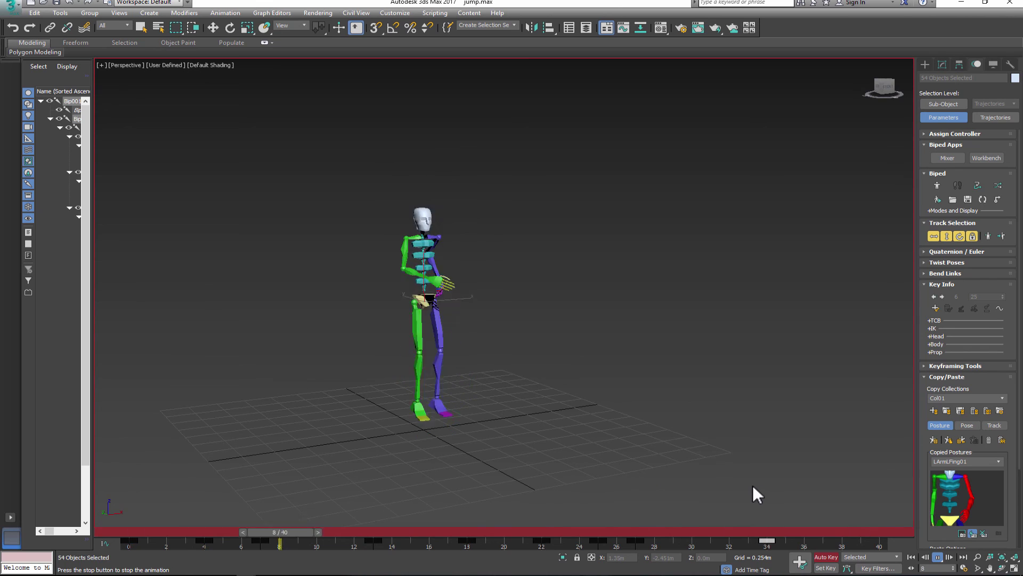